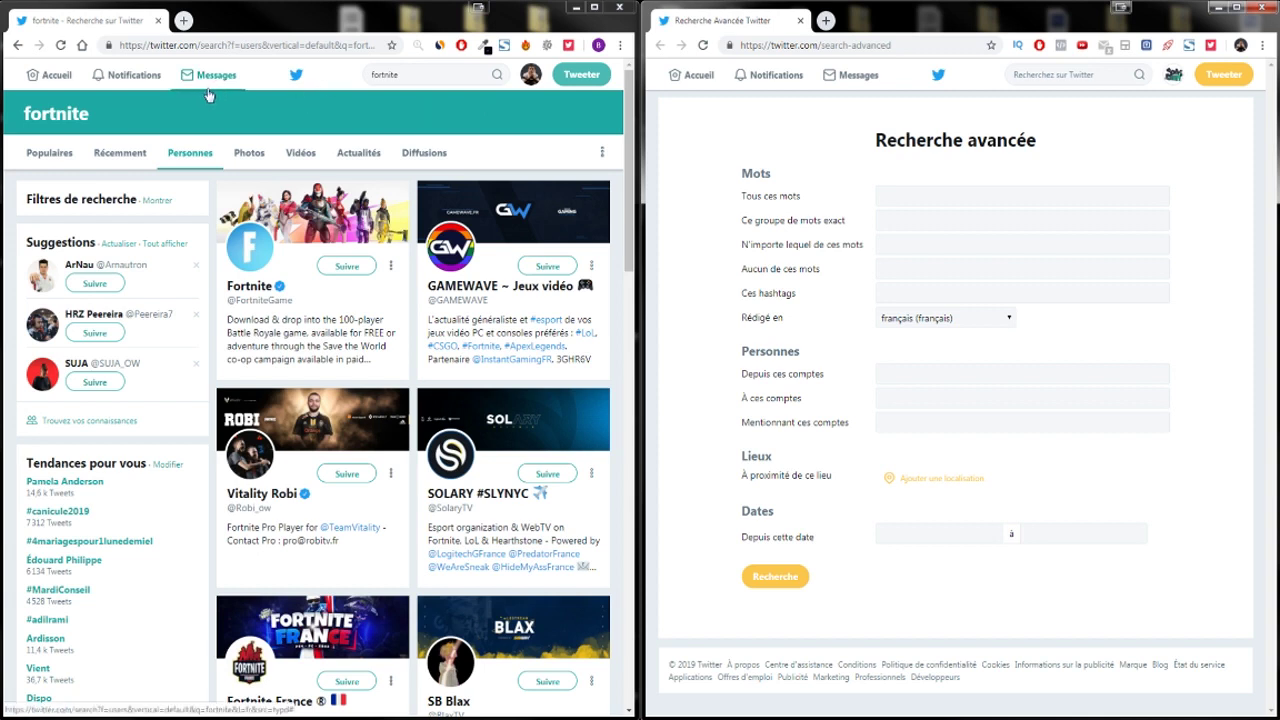
Reload the fortnite results and the advanced search page, and launch the Twitter Follower extension's Targeted Search in the advanced search window.
left_click(62, 47)
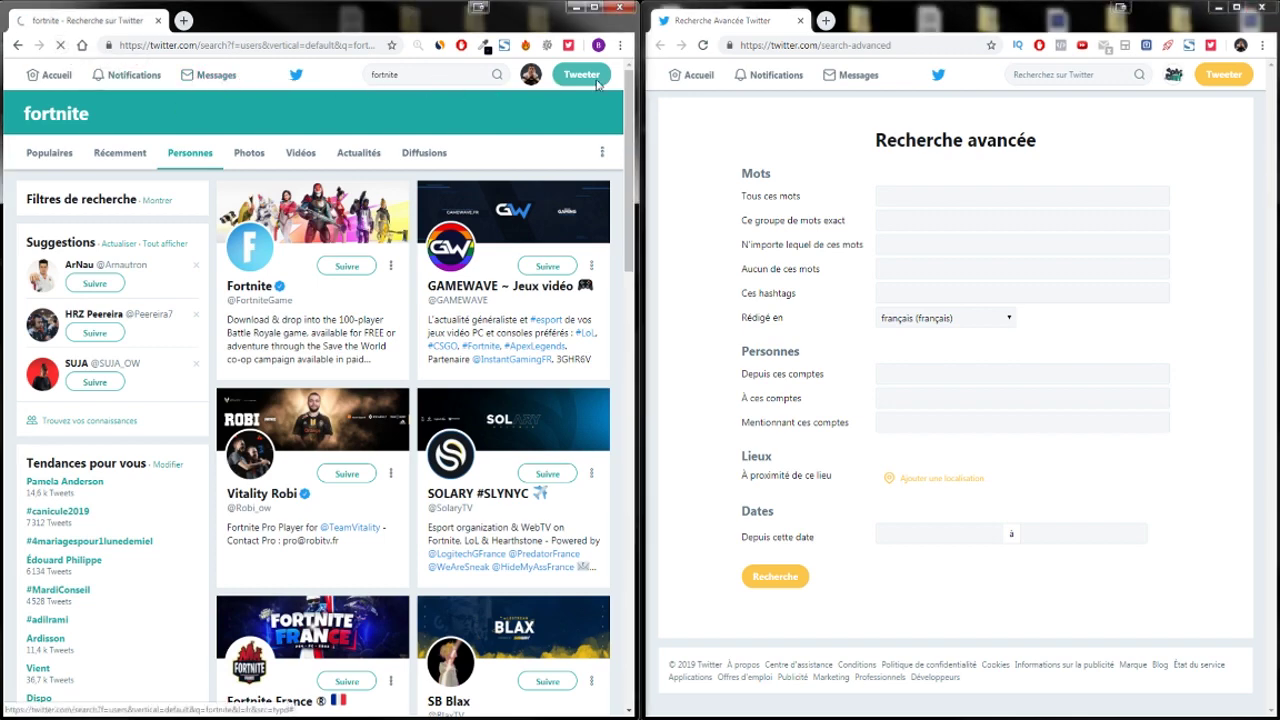
left_click(702, 46)
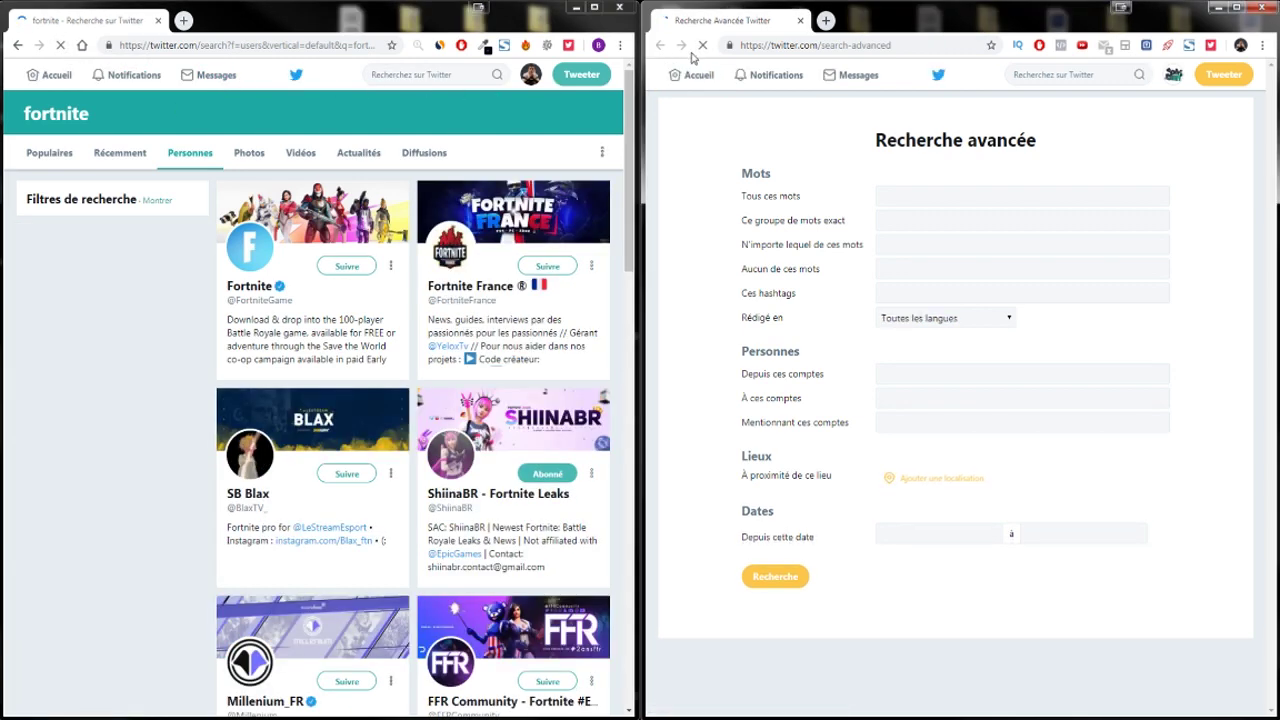
left_click(1212, 46)
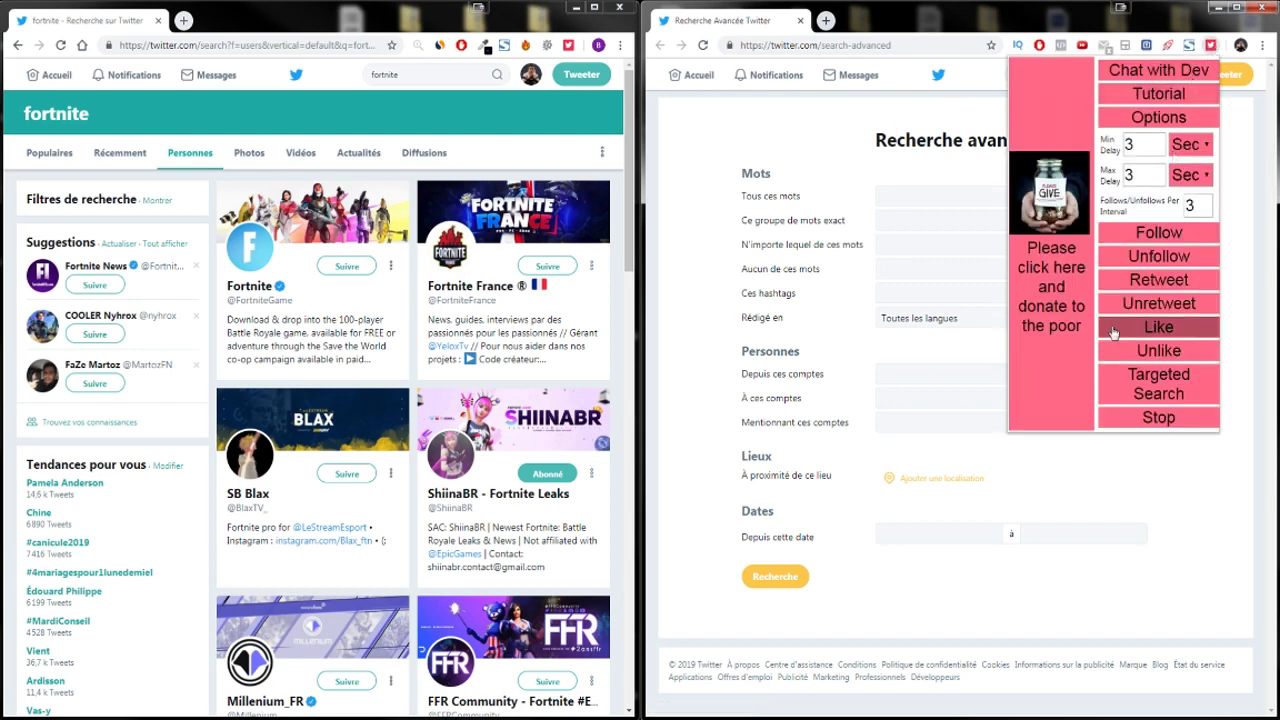
left_click(1152, 388)
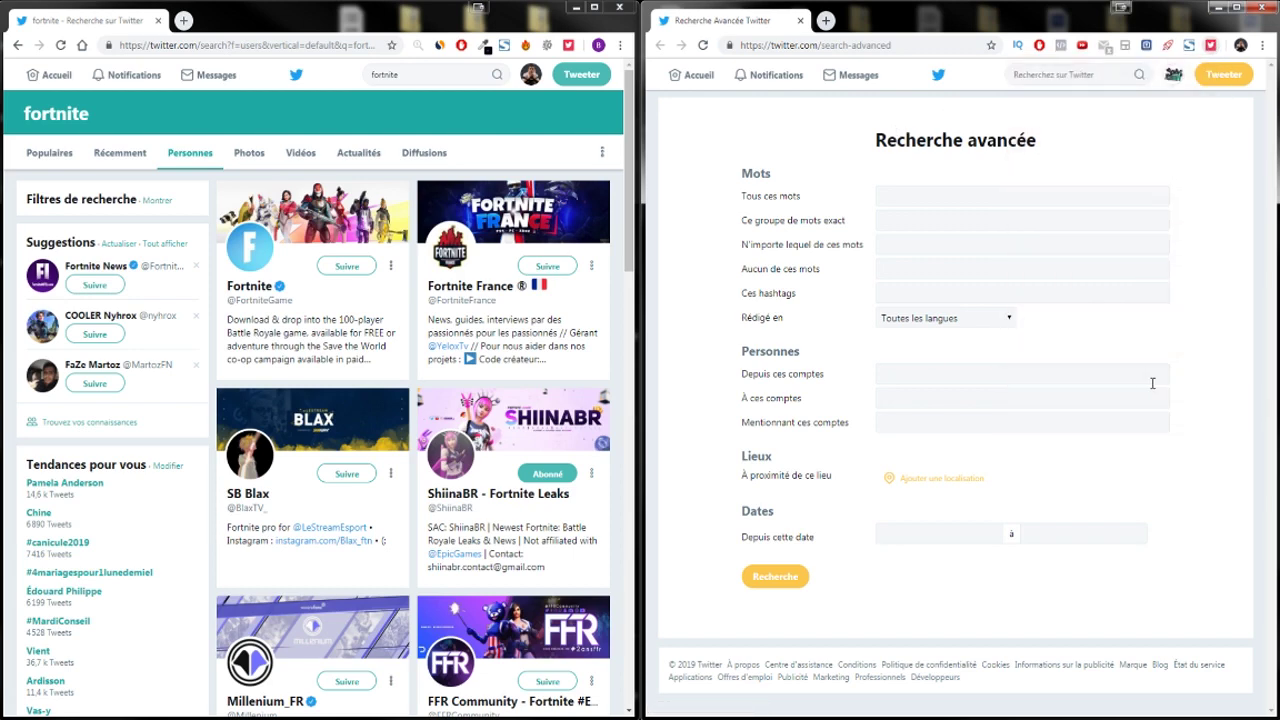
Run an advanced search for tweets written in français containing the word "musculation".
left_click(957, 320)
left_click(922, 604)
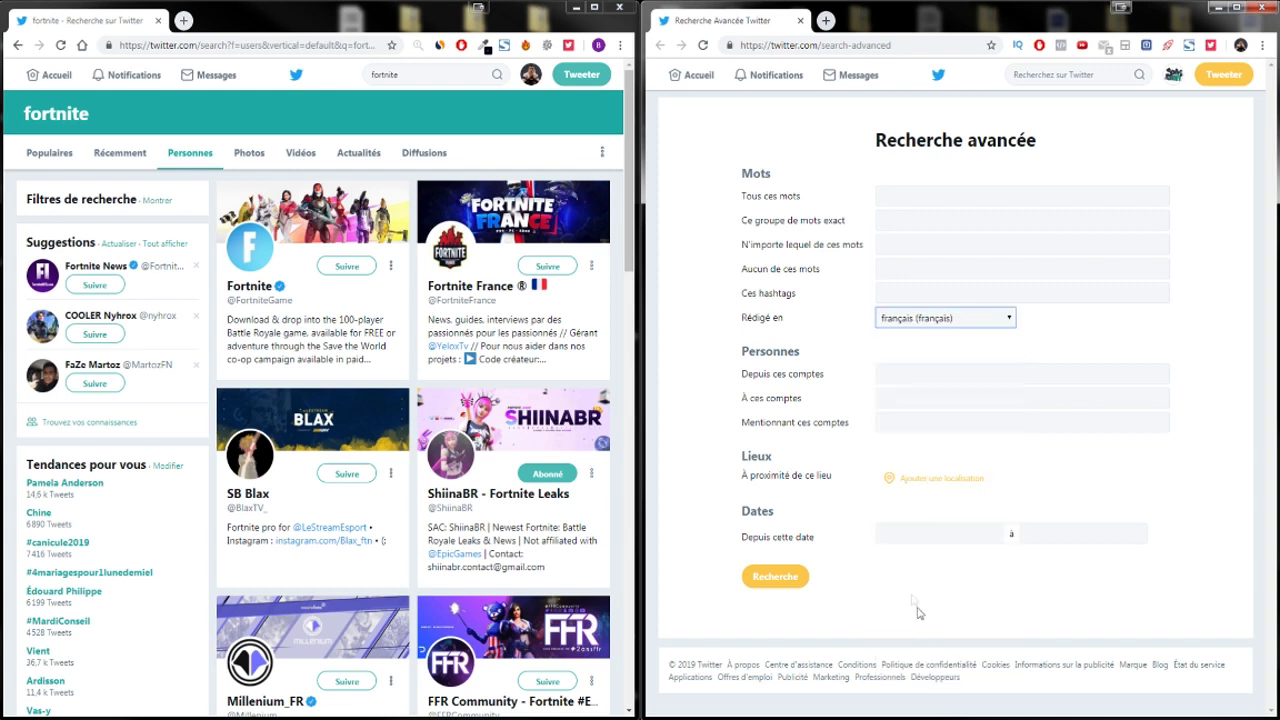
left_click(914, 197)
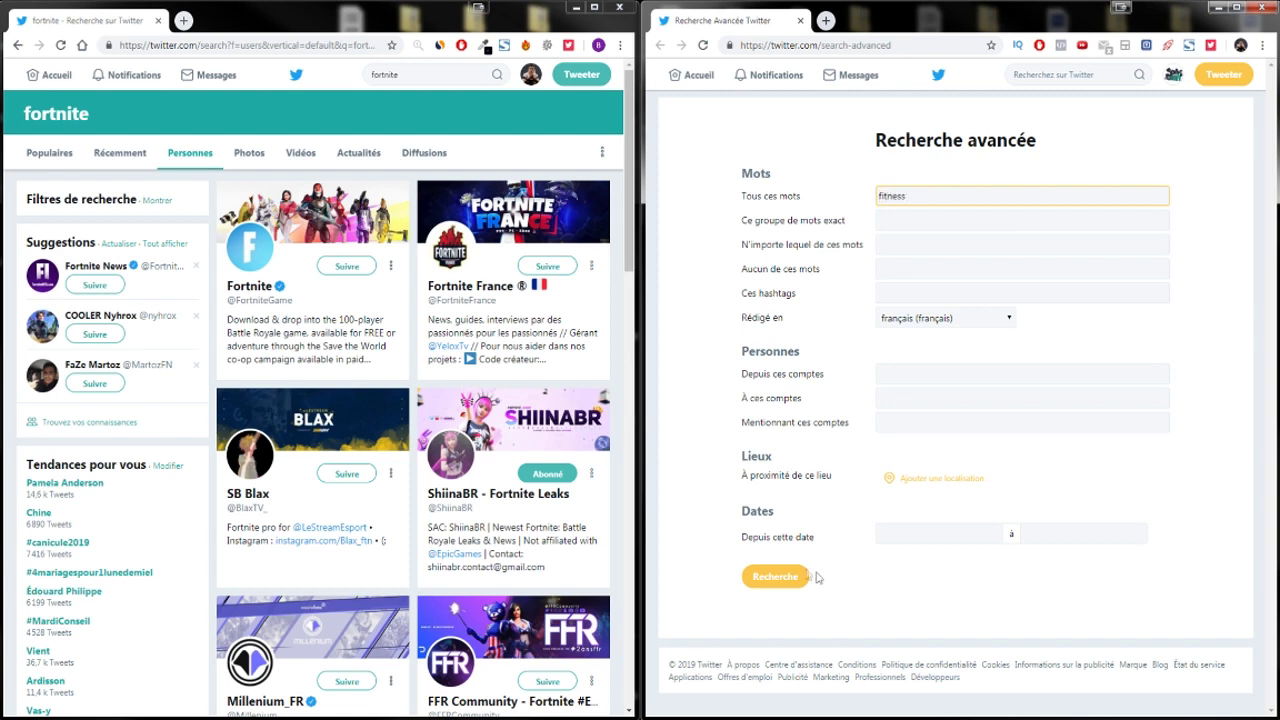
left_click(816, 153)
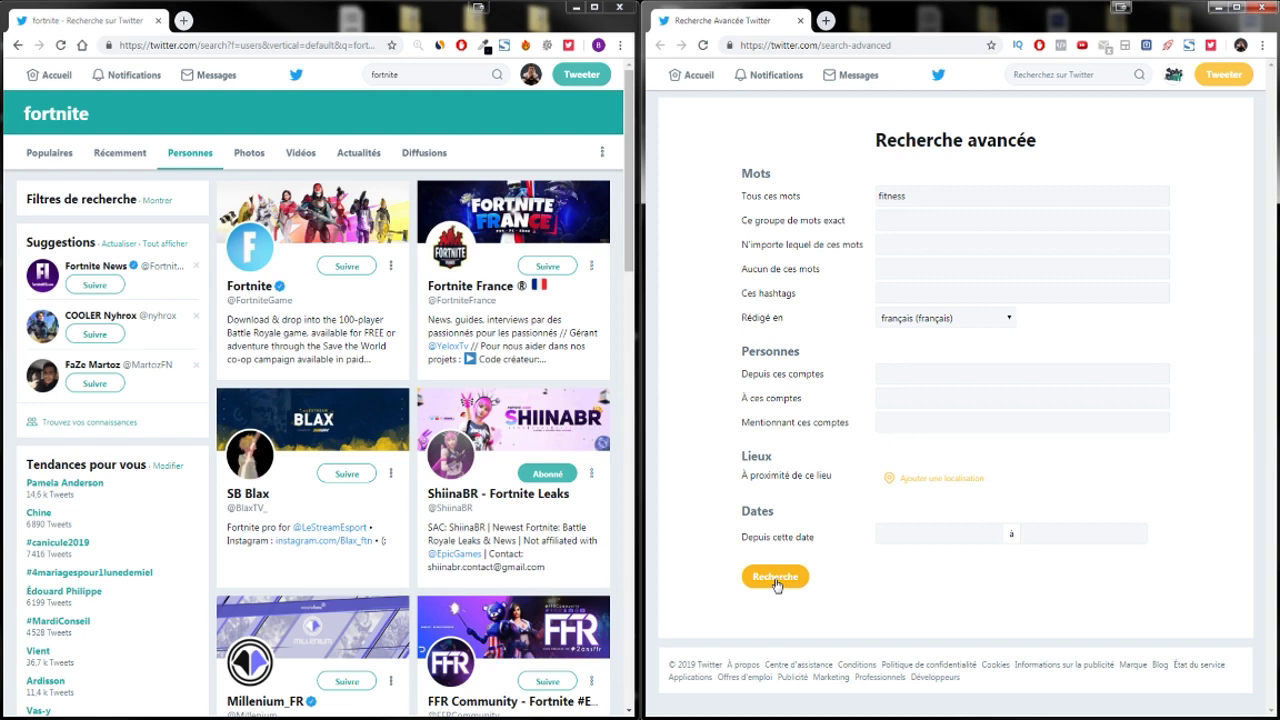
double_click(917, 198)
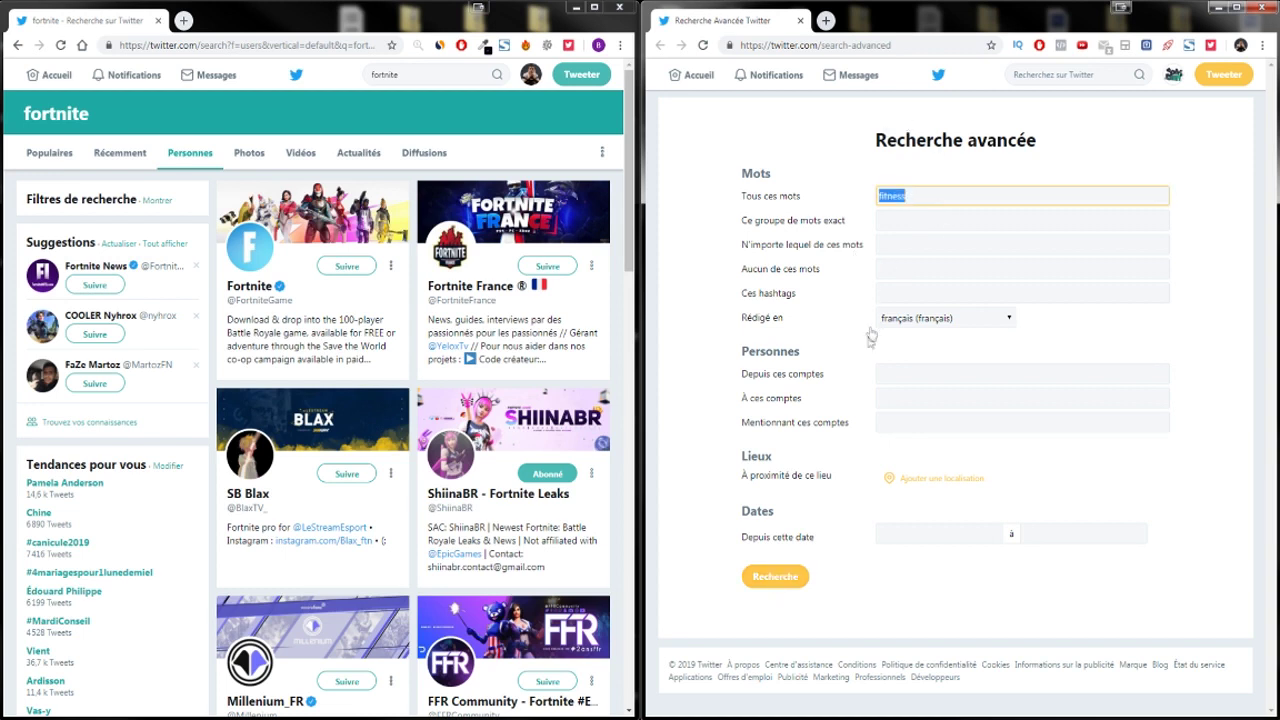
type("musculation")
left_click(775, 577)
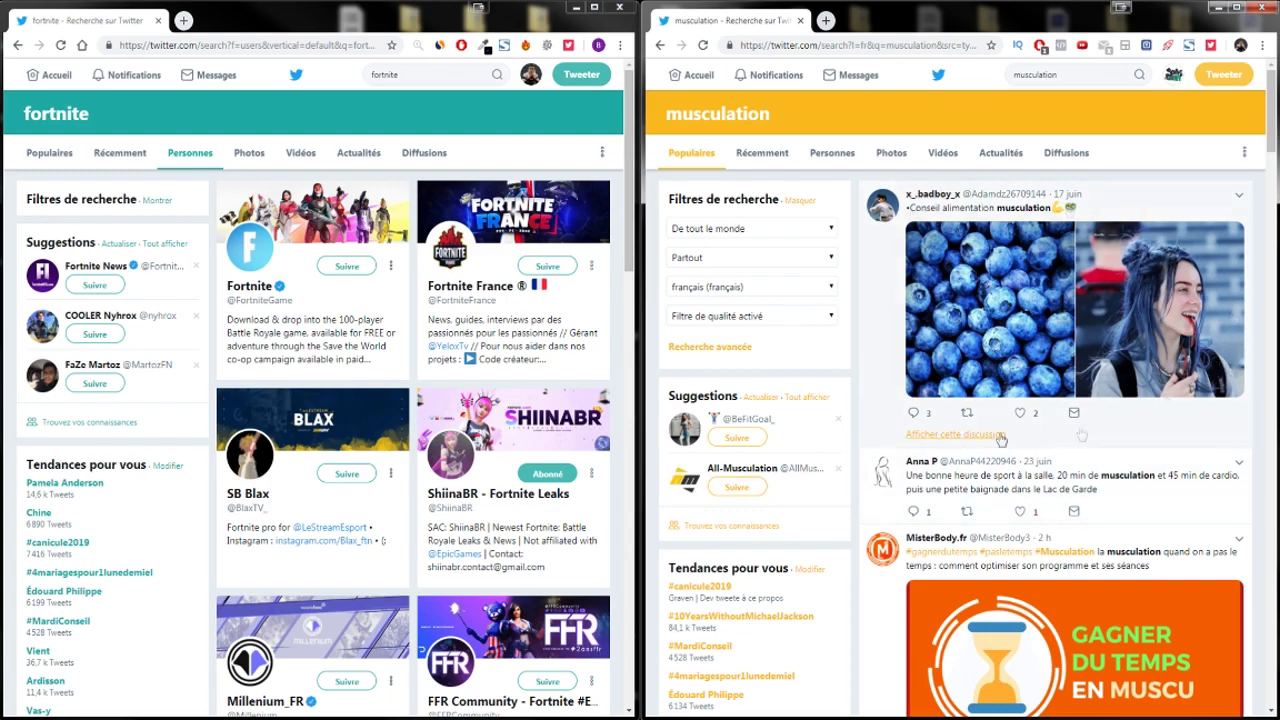
Start the extension's automatic Follow on the musculation search results.
scroll(1057, 378, "down", 5)
scroll(1057, 378, "up", 5)
left_click(1211, 46)
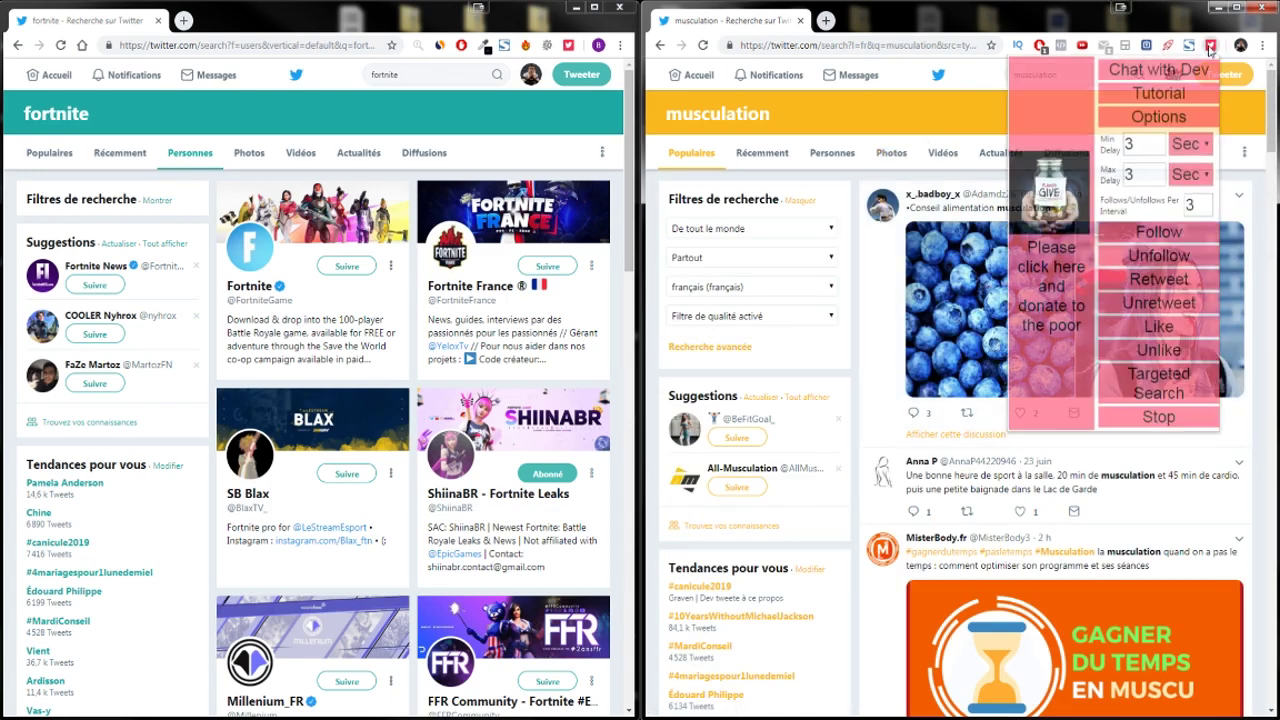
left_click(1168, 240)
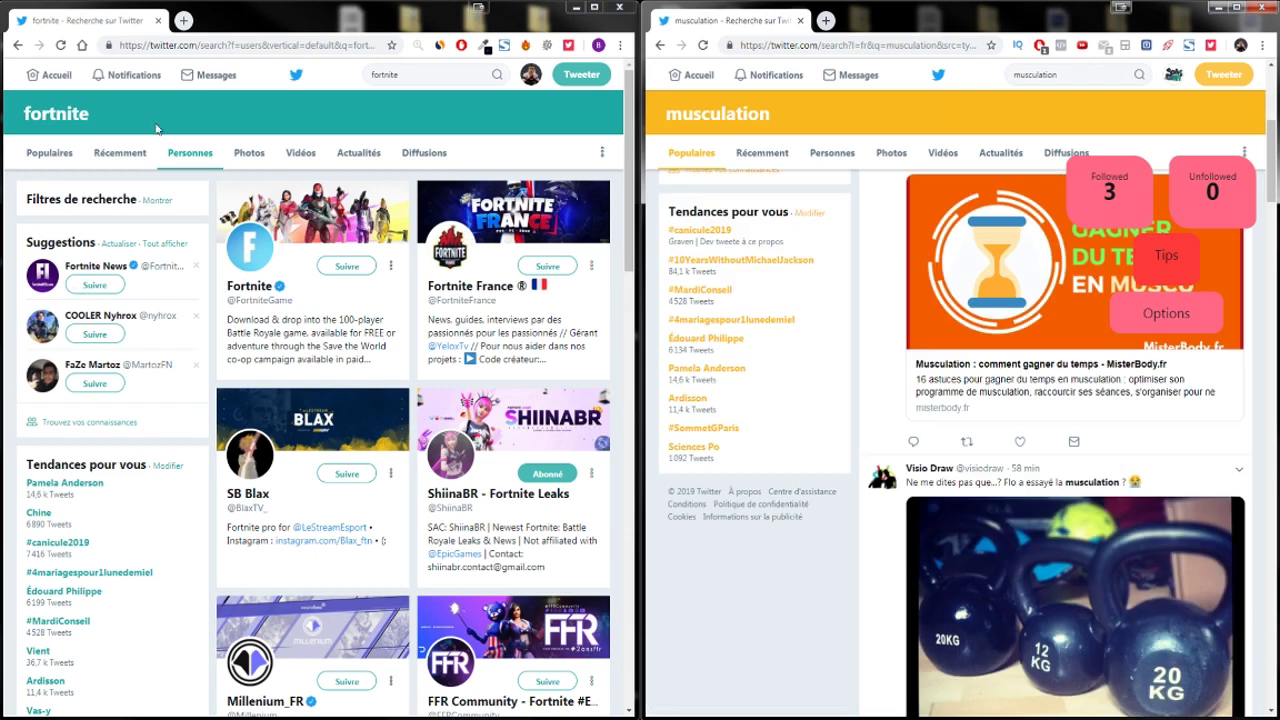
Reload the fortnite people results and start the extension's automatic Follow there.
left_click(60, 46)
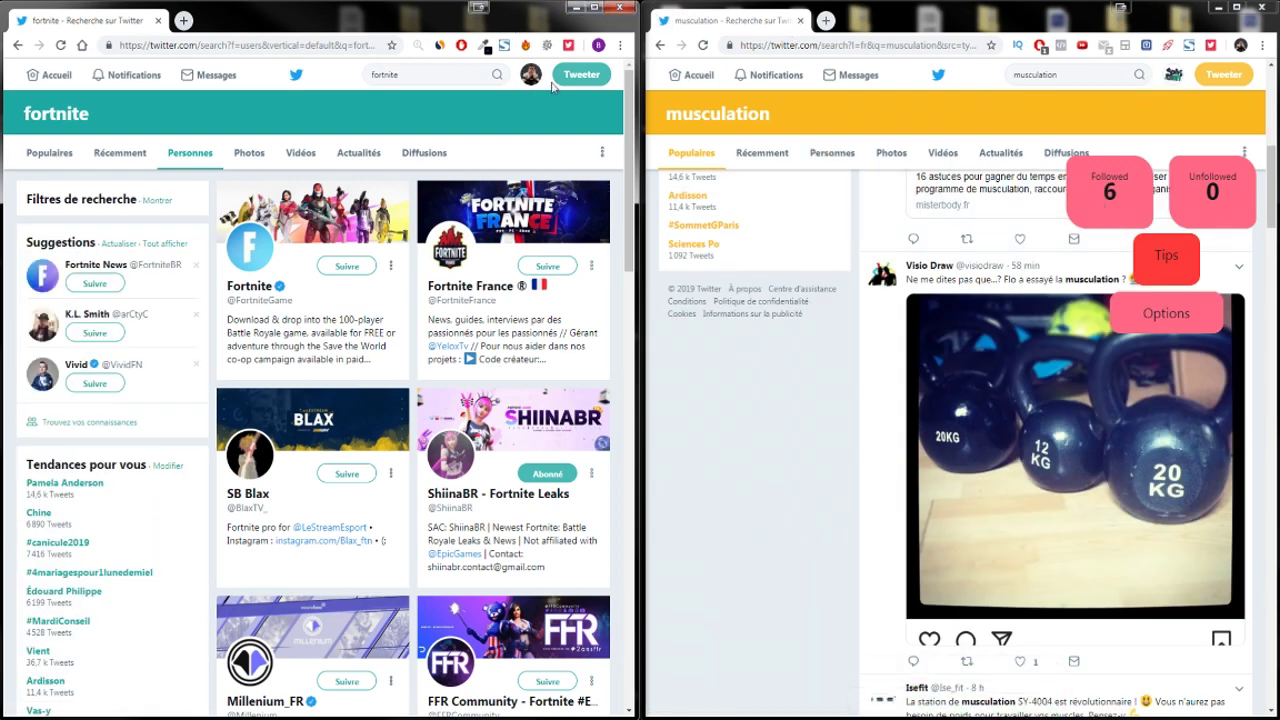
left_click(568, 45)
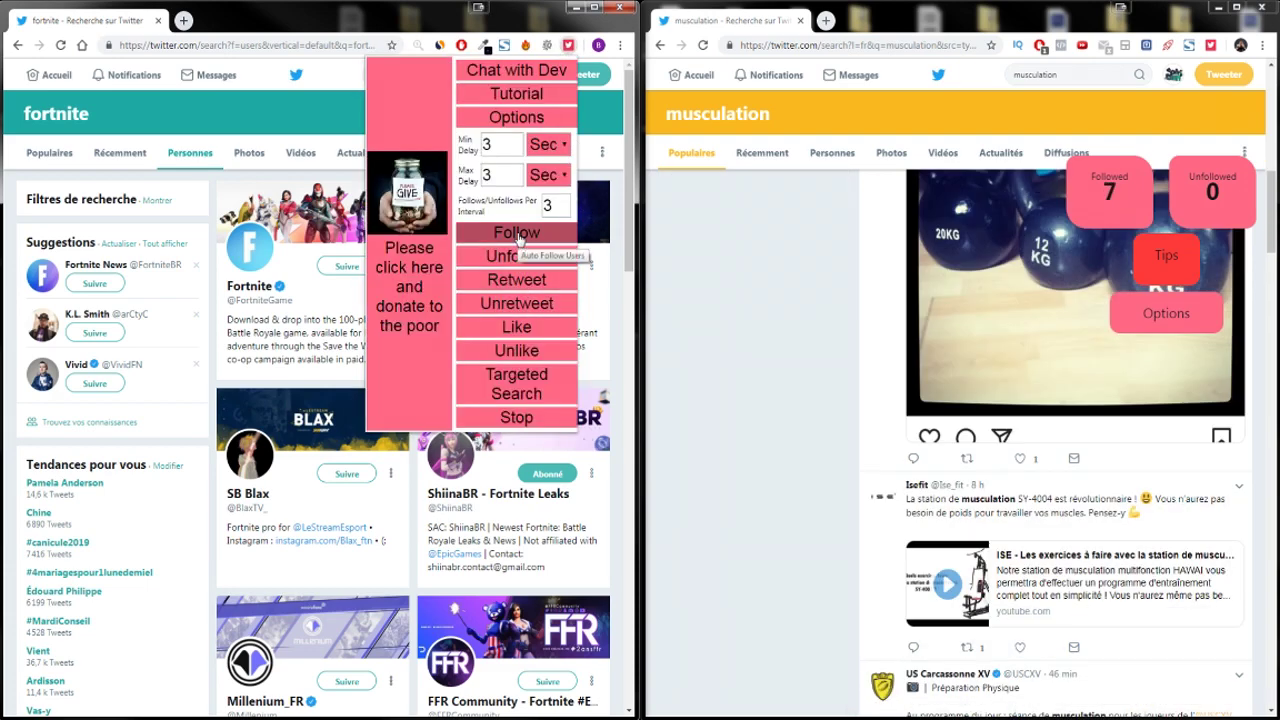
left_click(517, 235)
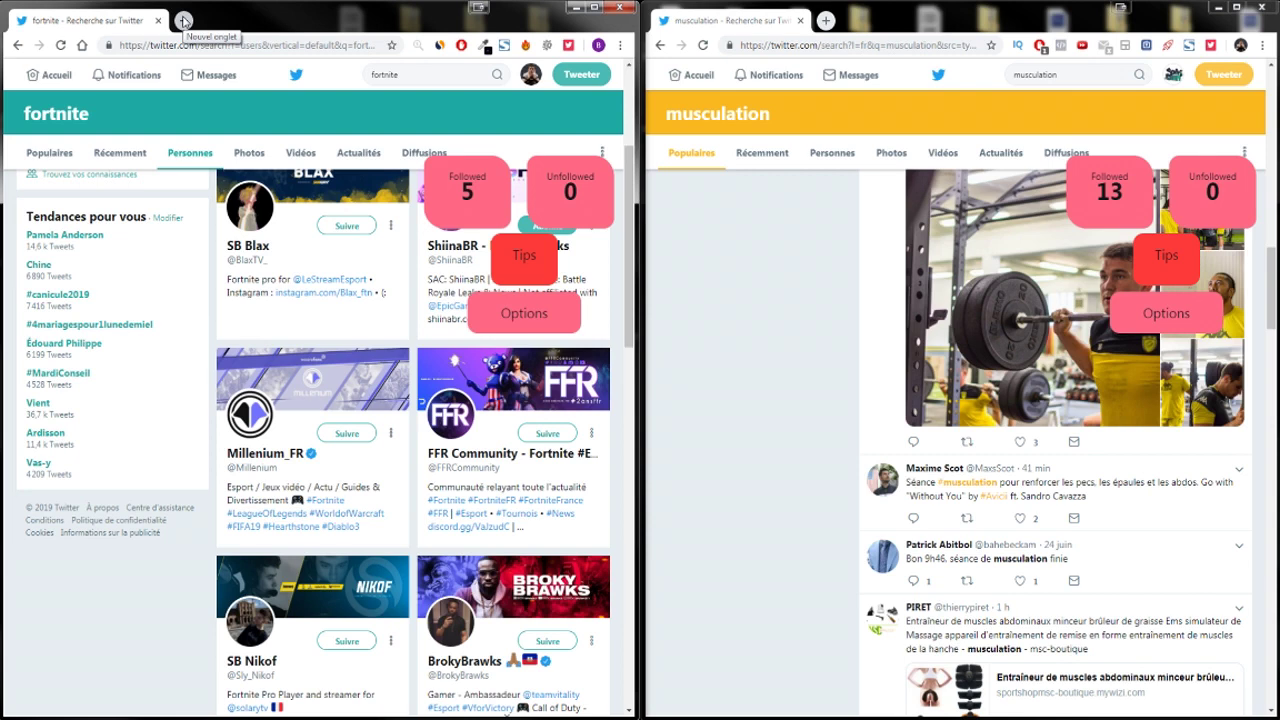
Open ecomharder.fr in a new tab and return to the fortnite results to check the follow progress.
left_click(183, 21)
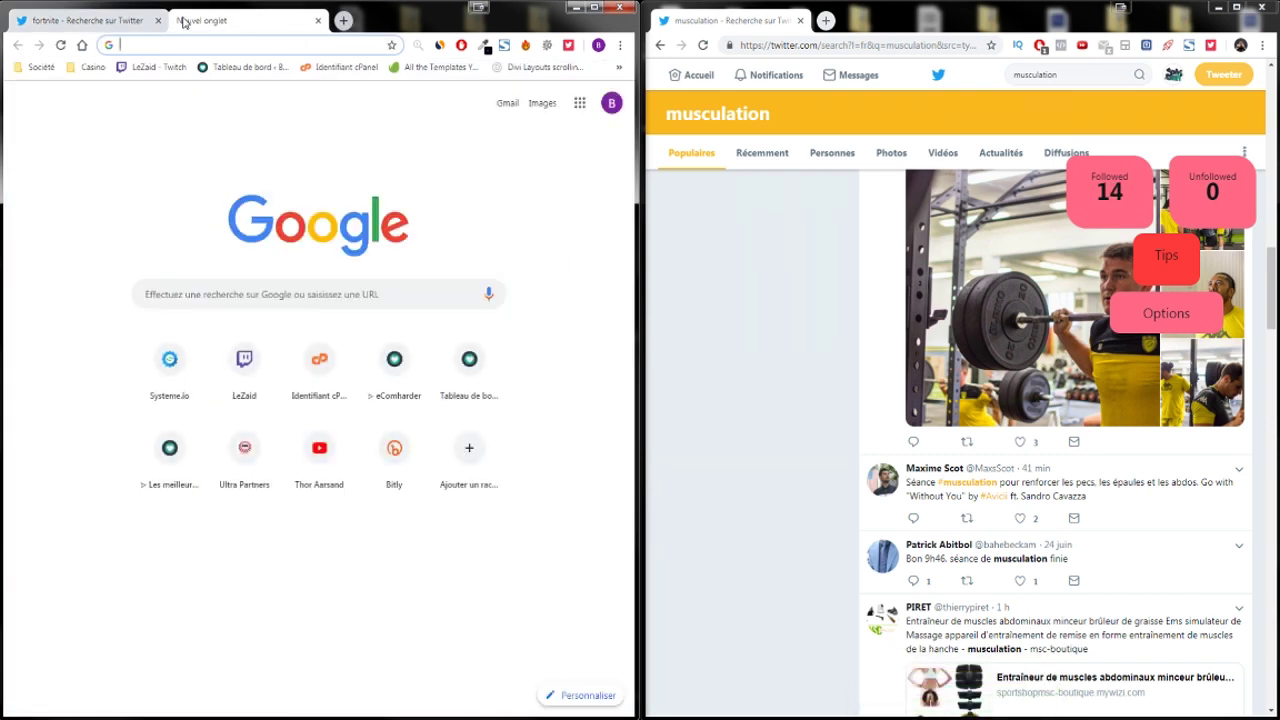
type("ecomharder.fr")
key("Return")
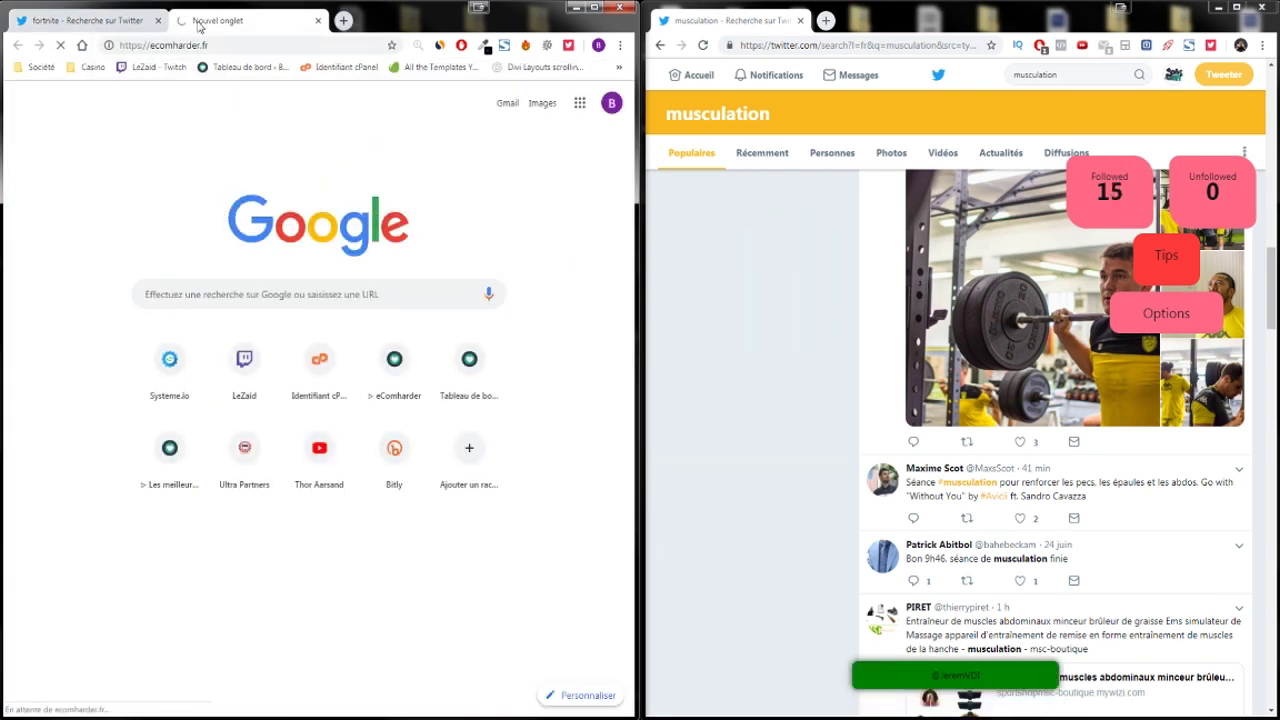
left_click(105, 20)
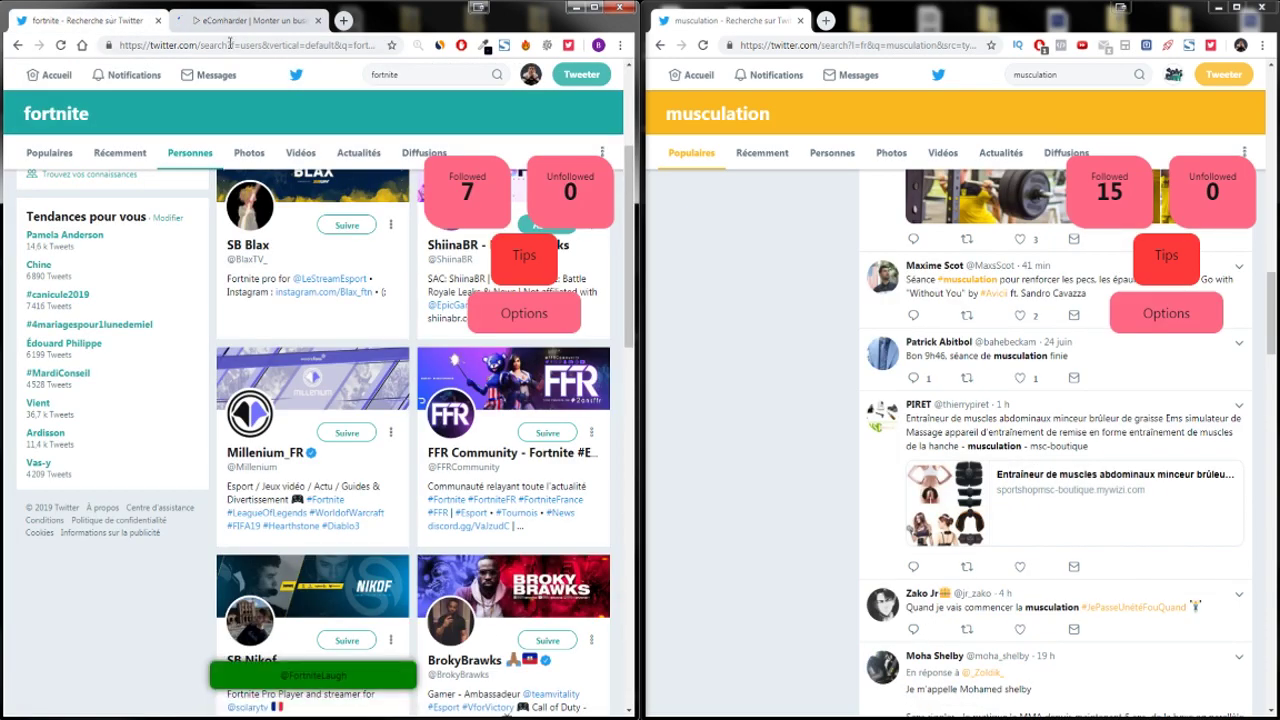
scroll(337, 177, "down", 1)
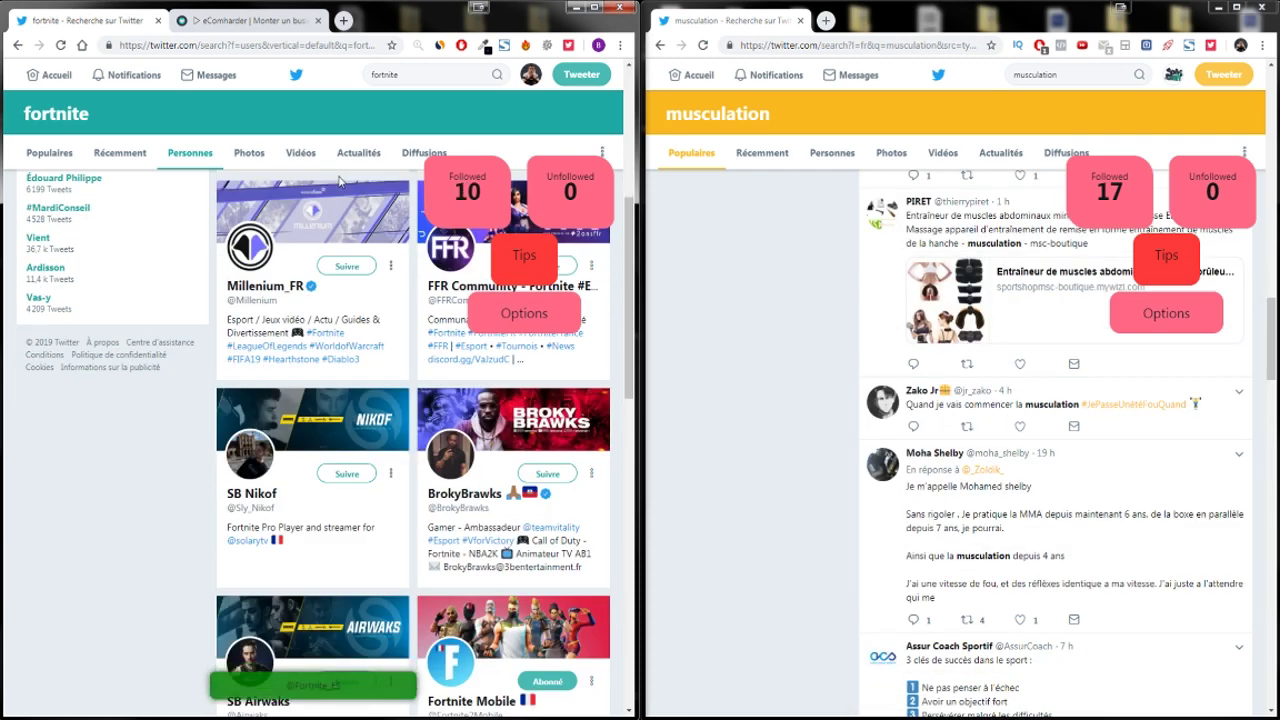
Stop the automatic following in both windows and close the Chrome Web Store page, leaving the fortnite results reloaded.
left_click(568, 45)
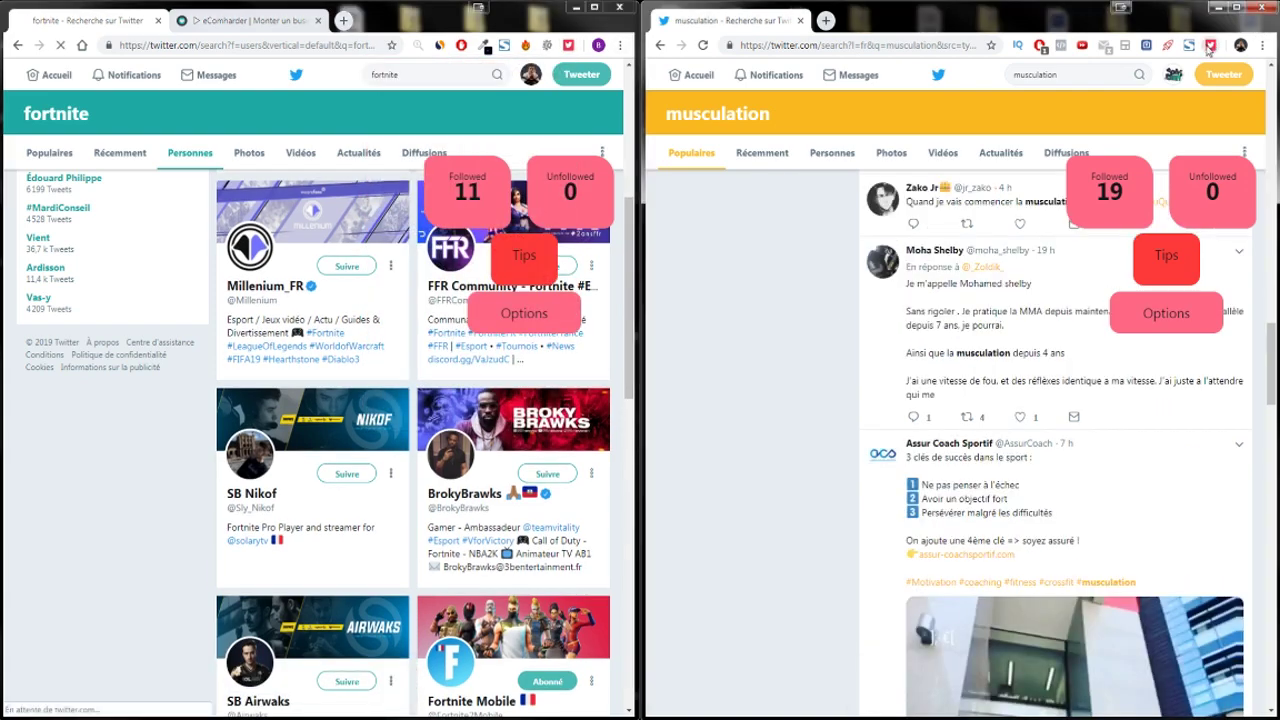
left_click(1209, 45)
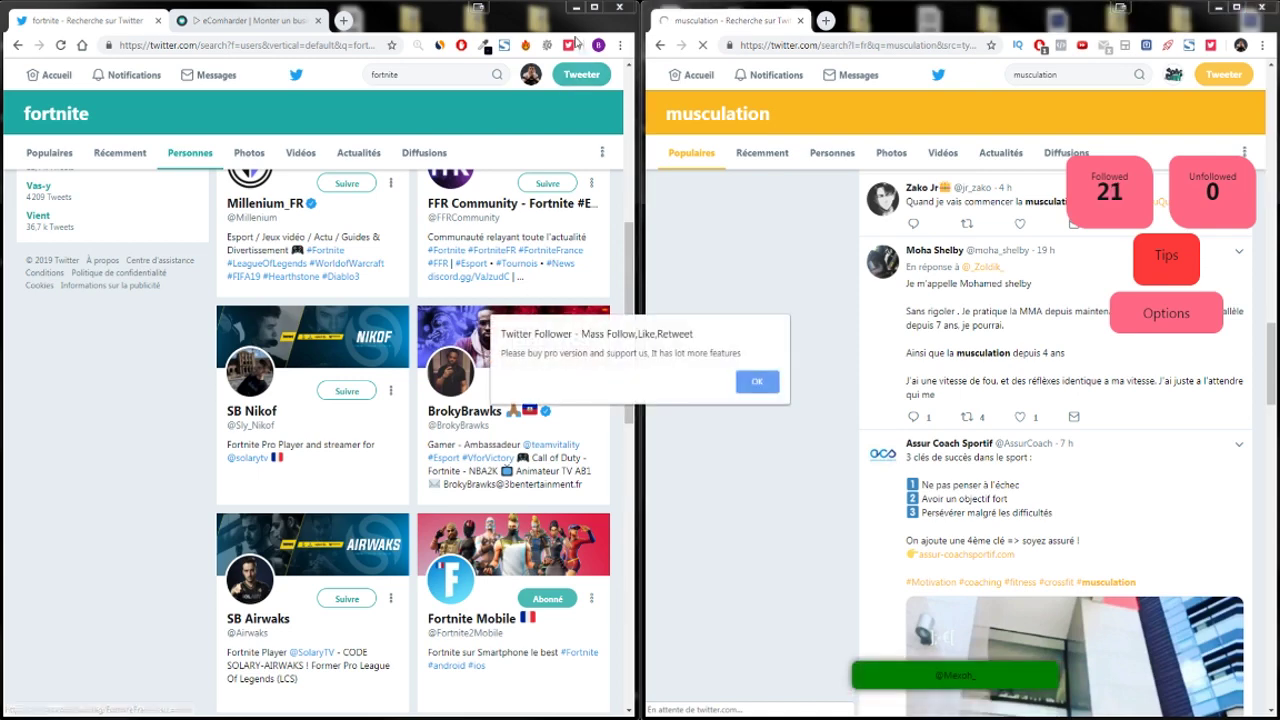
left_click(757, 381)
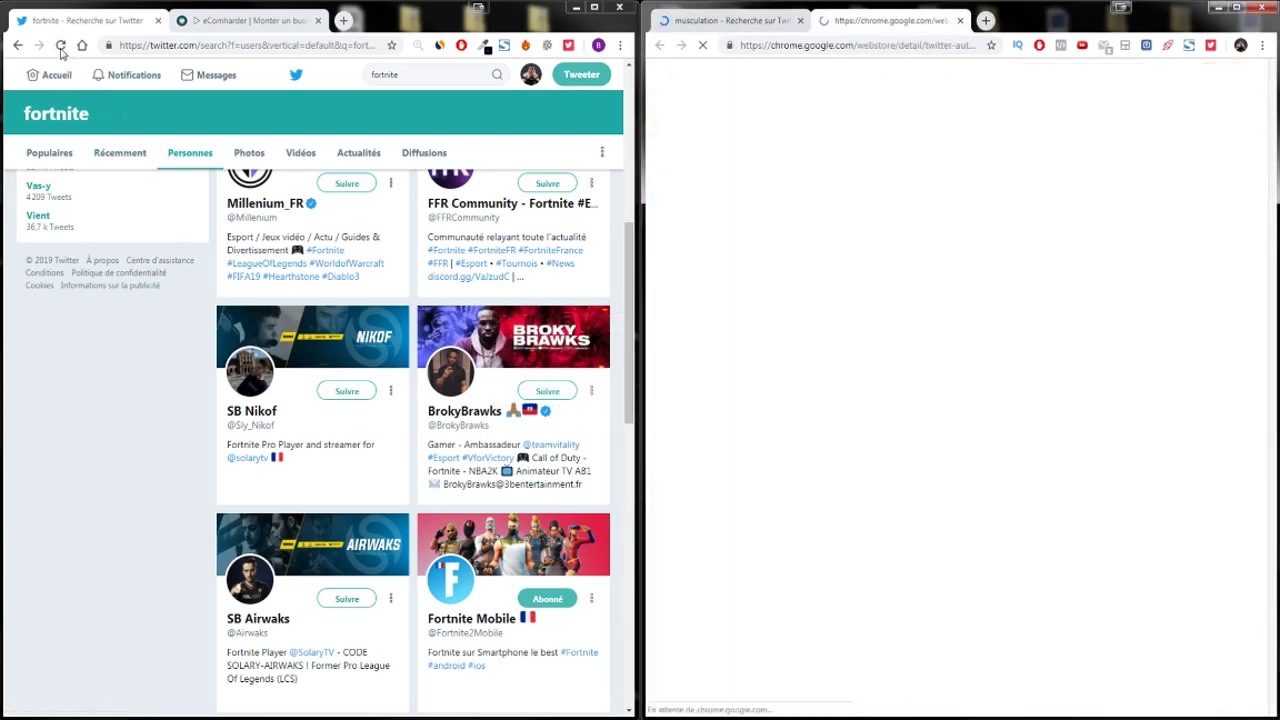
left_click(960, 20)
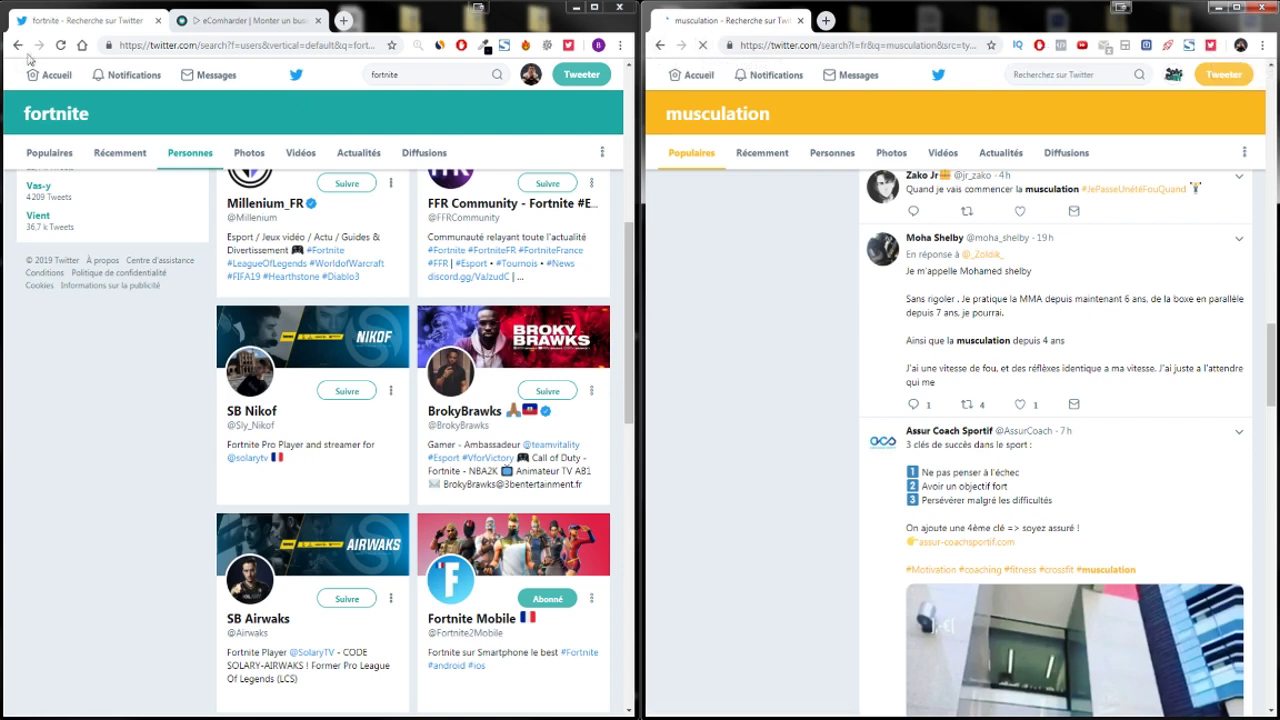
left_click(60, 45)
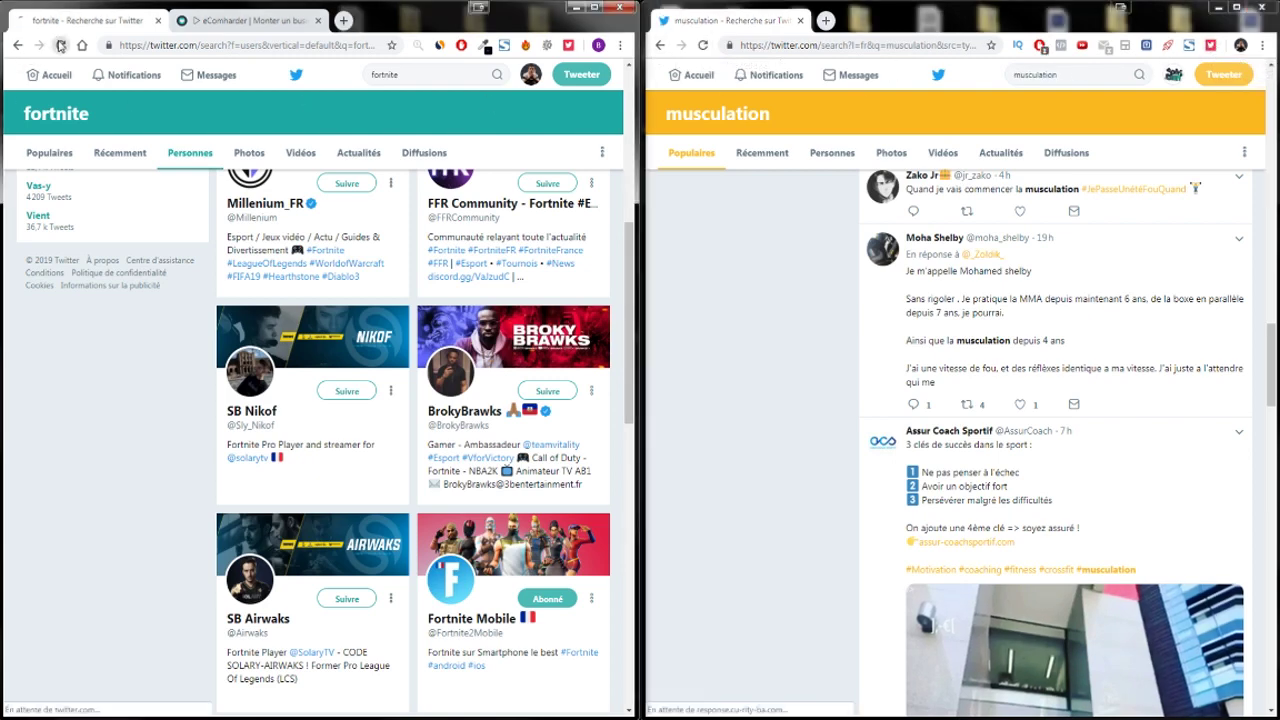
right_click(570, 45)
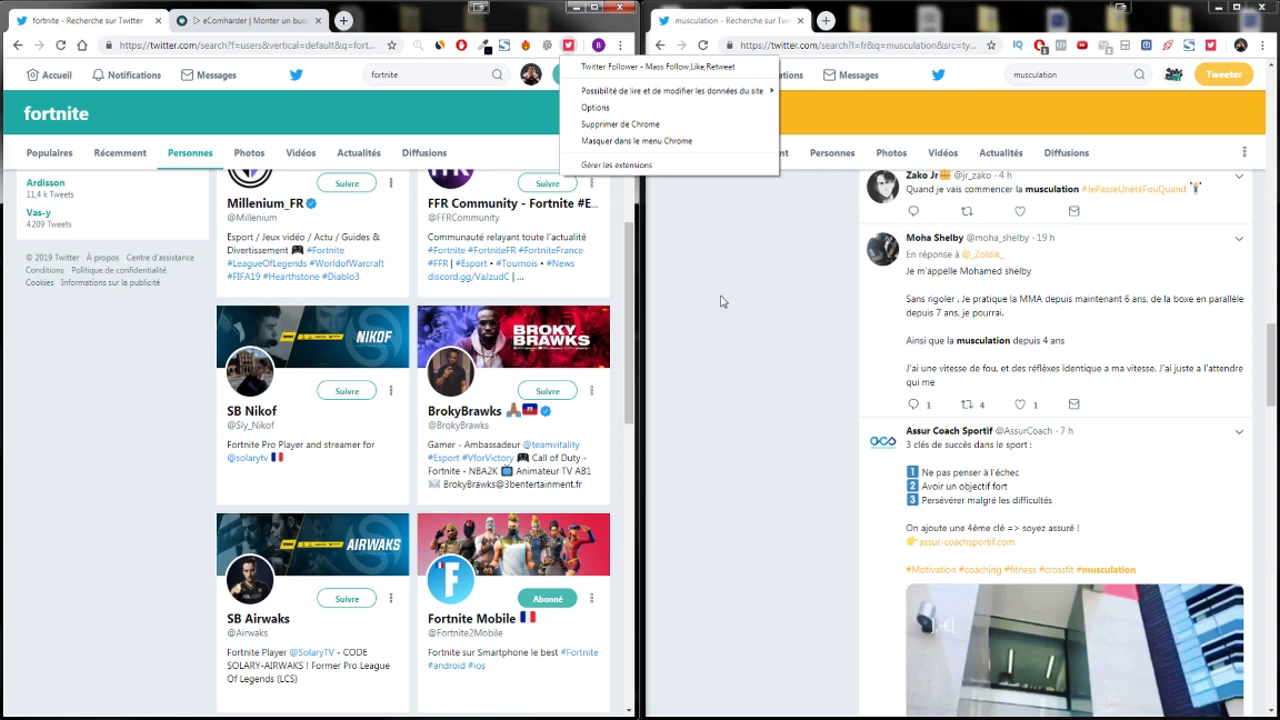
left_click(752, 329)
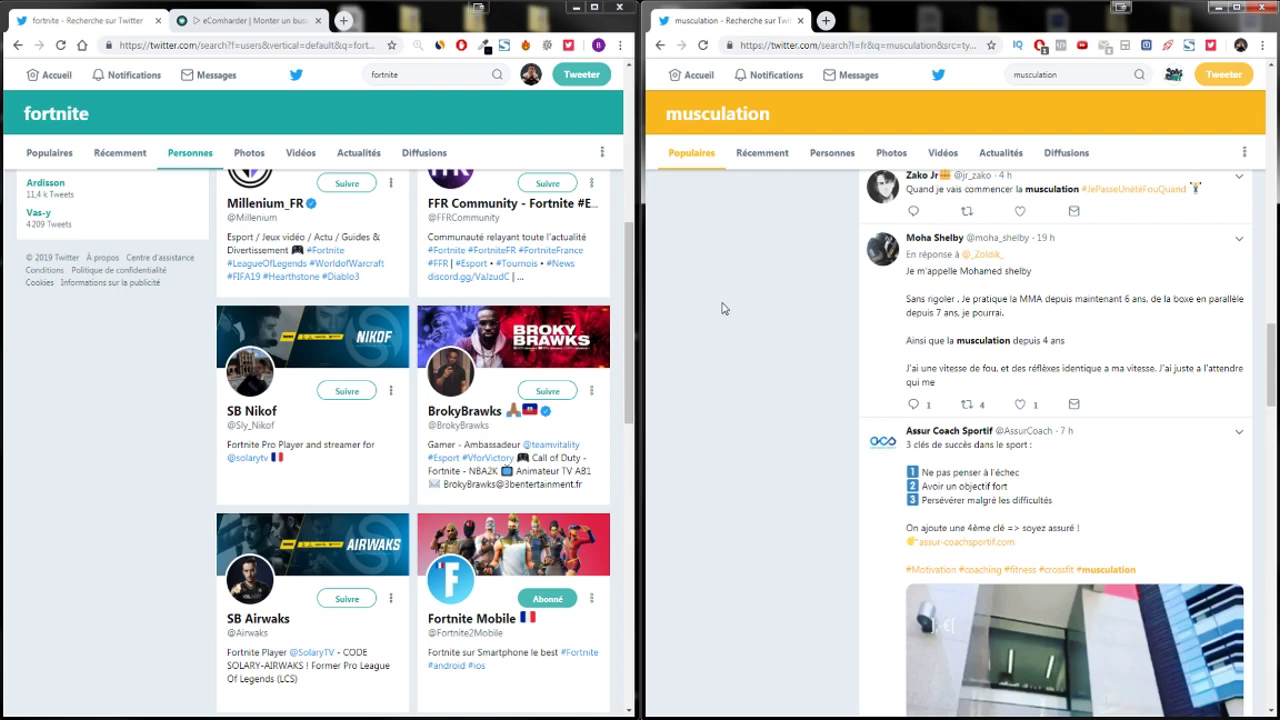
right_click(569, 46)
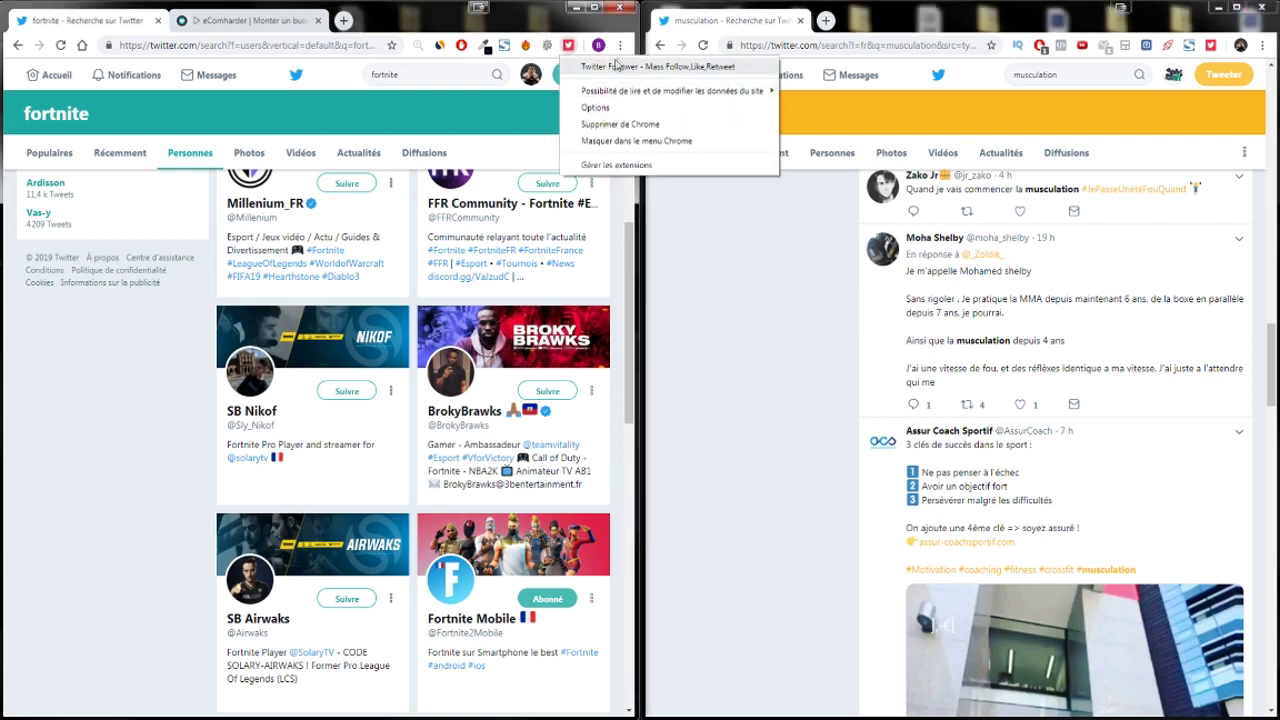
Run automatic Follow on the fortnite results just long enough to open the extension's options in a new tab, and stop it.
left_click(569, 46)
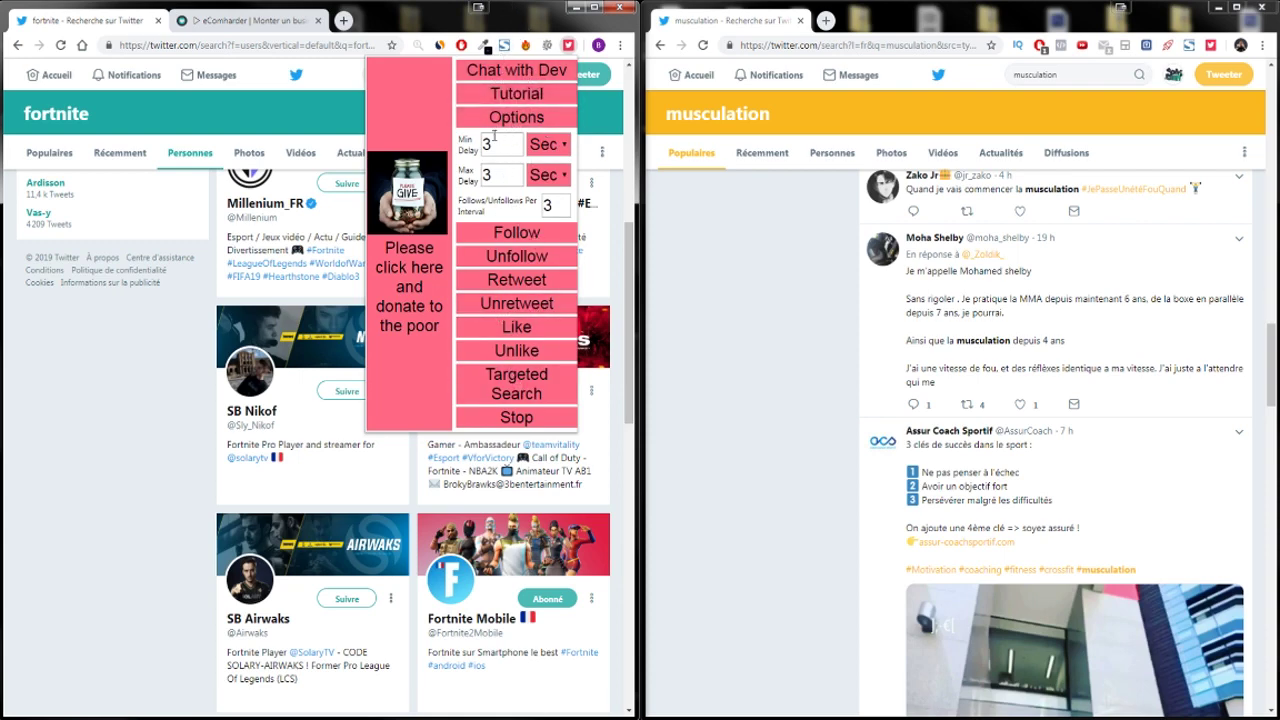
left_click(523, 233)
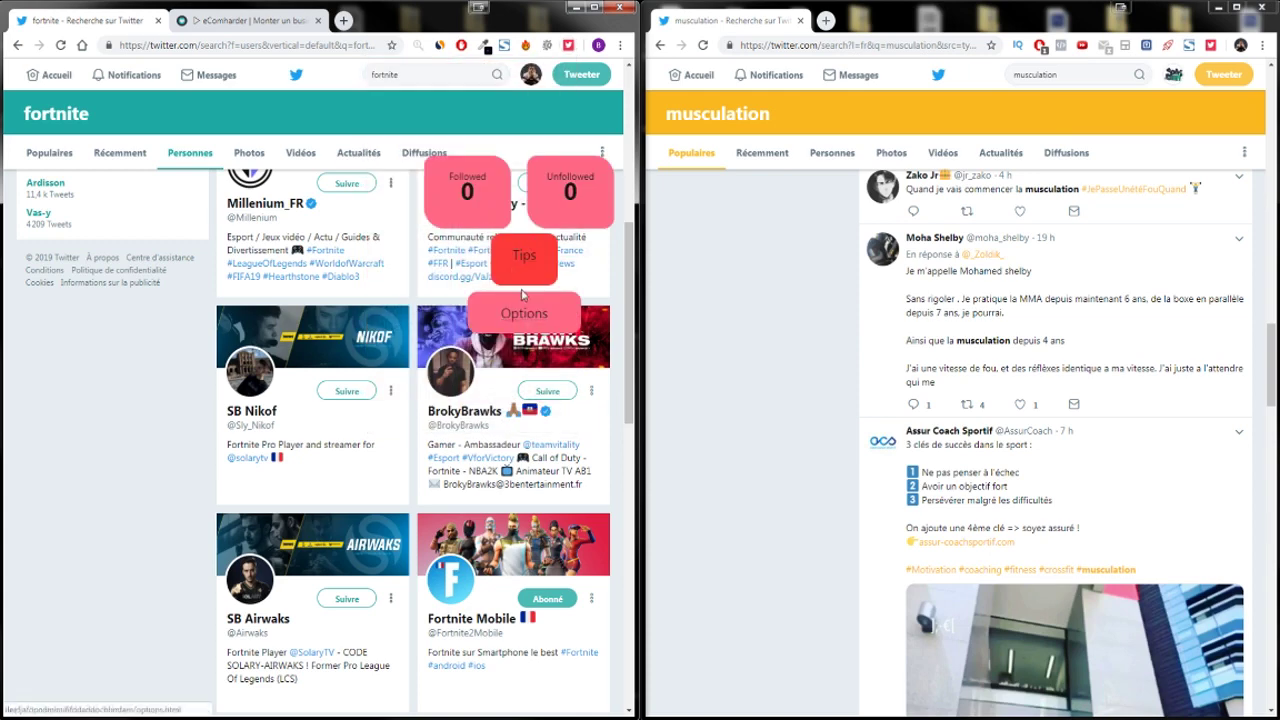
right_click(519, 314)
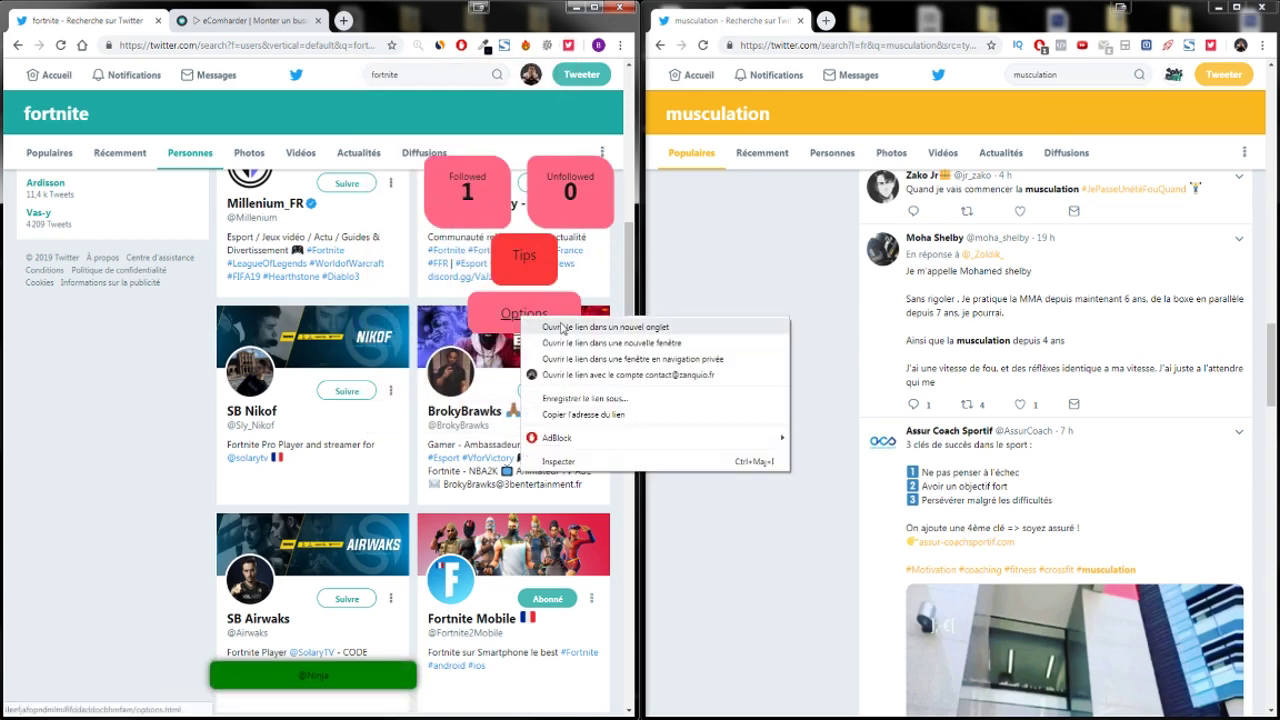
left_click(570, 325)
left_click(569, 44)
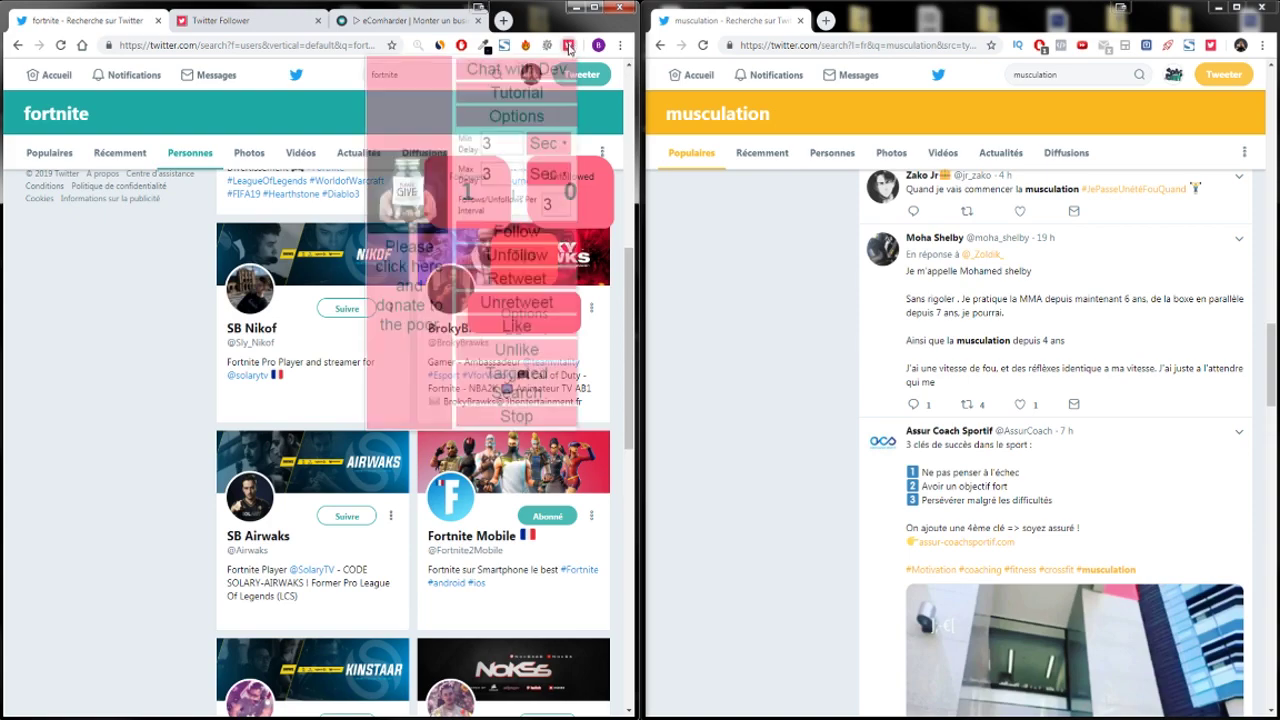
left_click(513, 416)
View the extension's Follow options in a maximized window and examine the choices for the Profile Image condition.
left_click(238, 22)
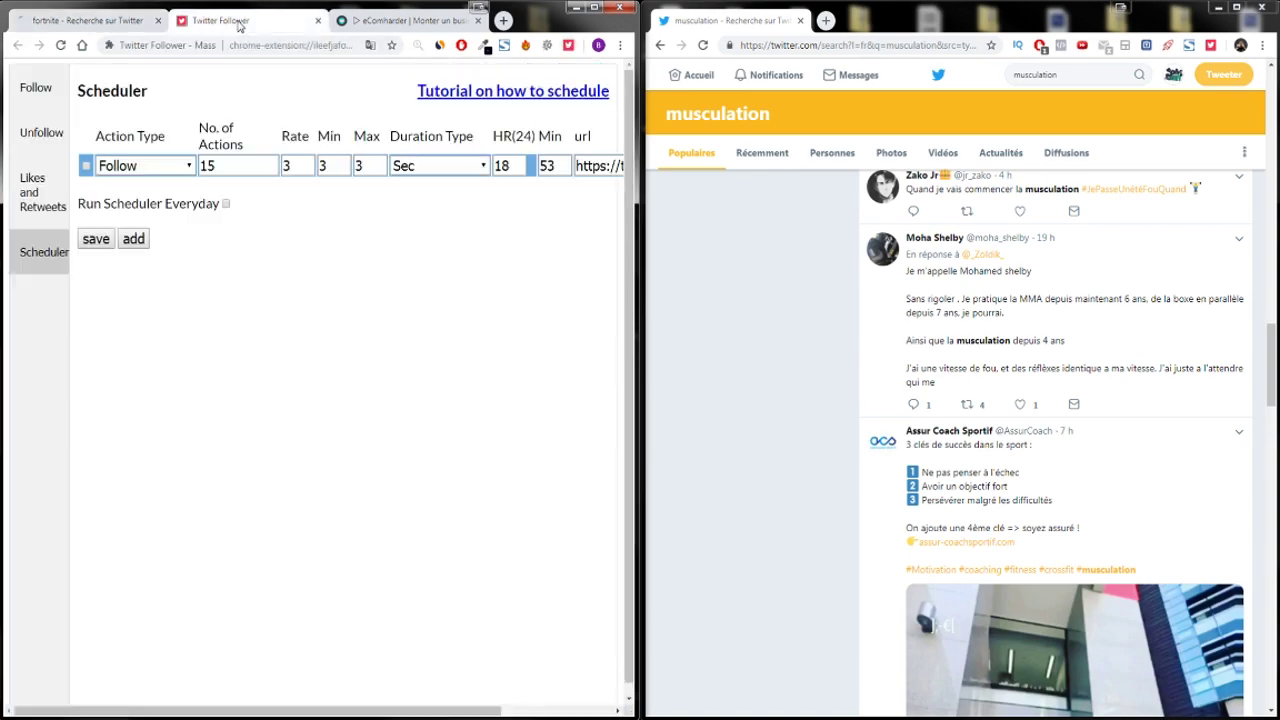
left_click(35, 87)
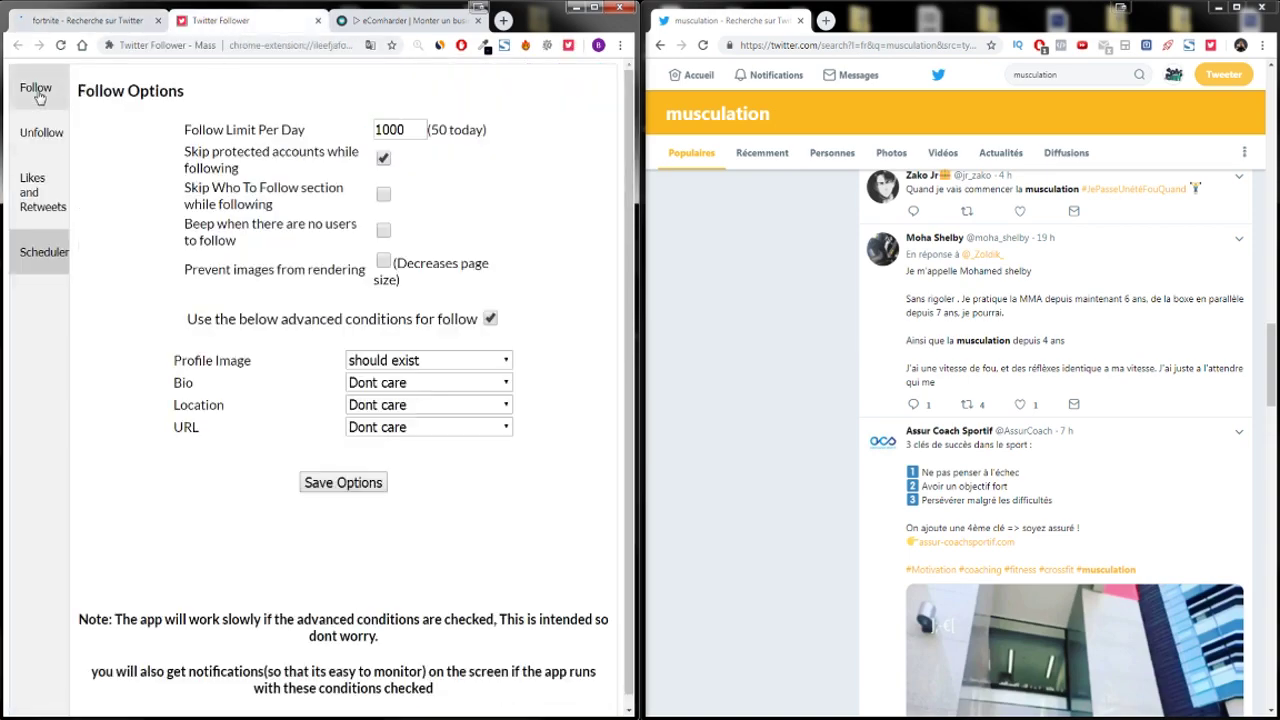
left_click(594, 8)
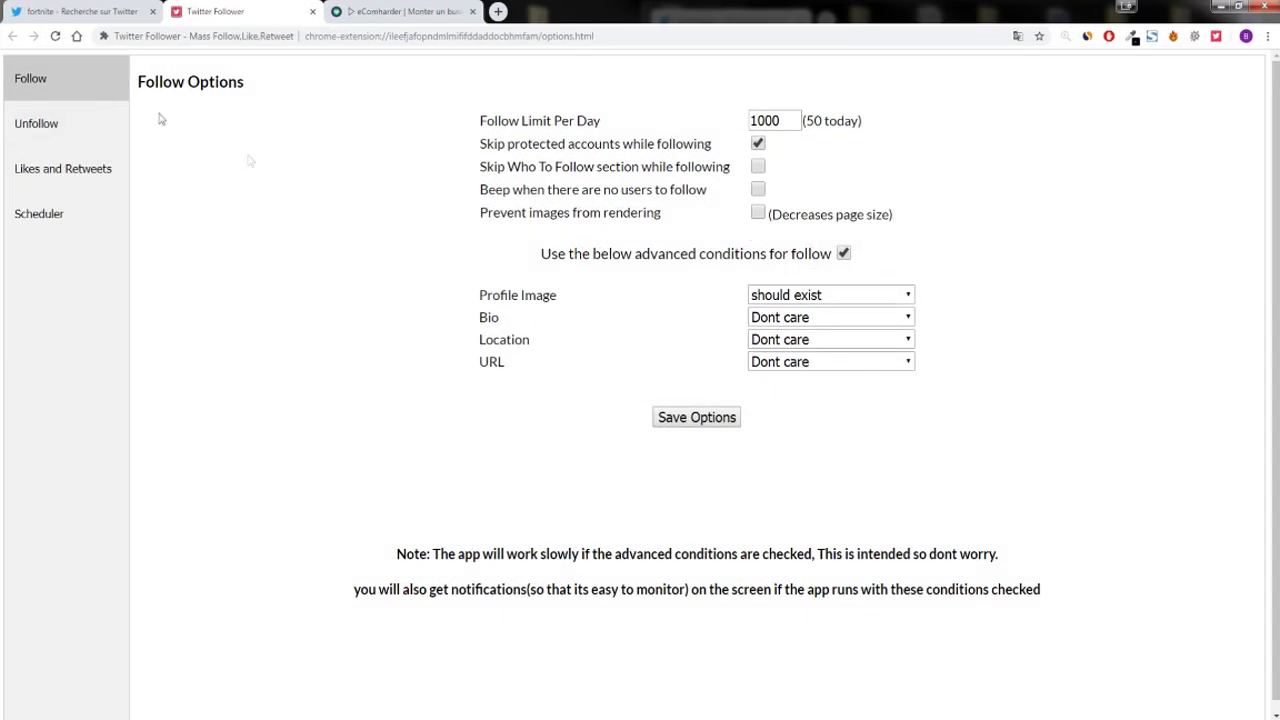
left_click(752, 295)
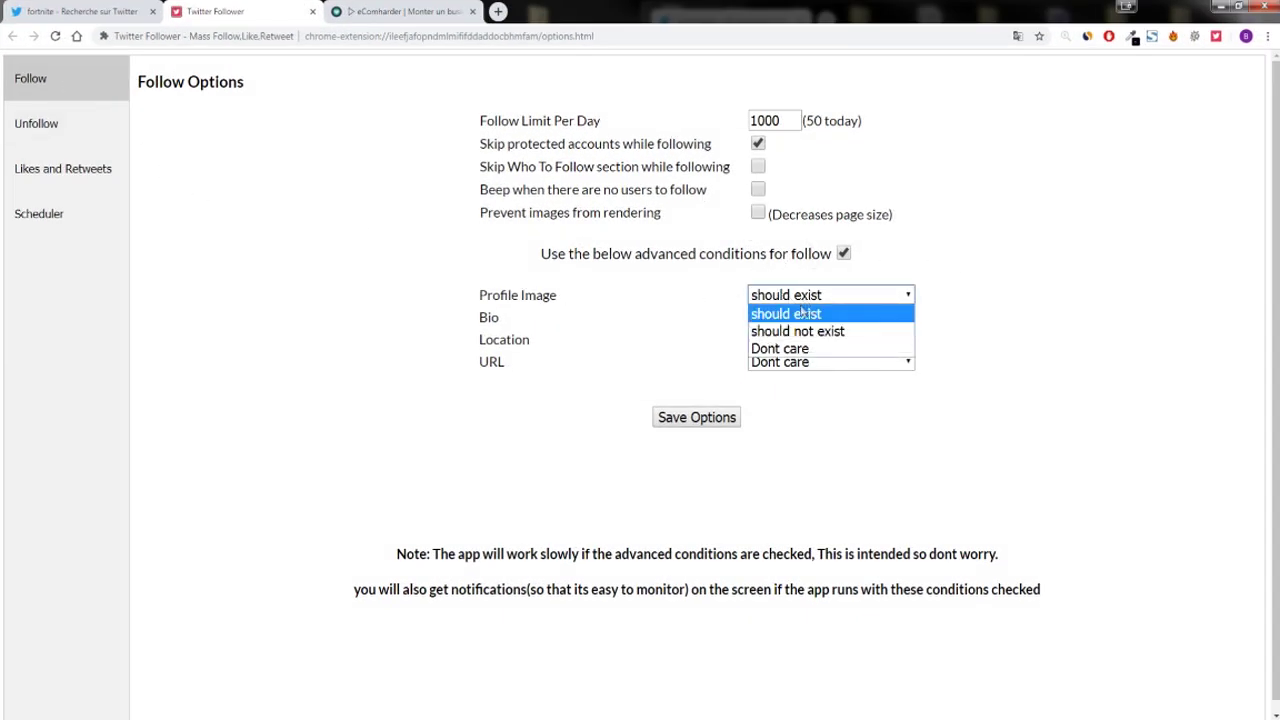
left_click(827, 399)
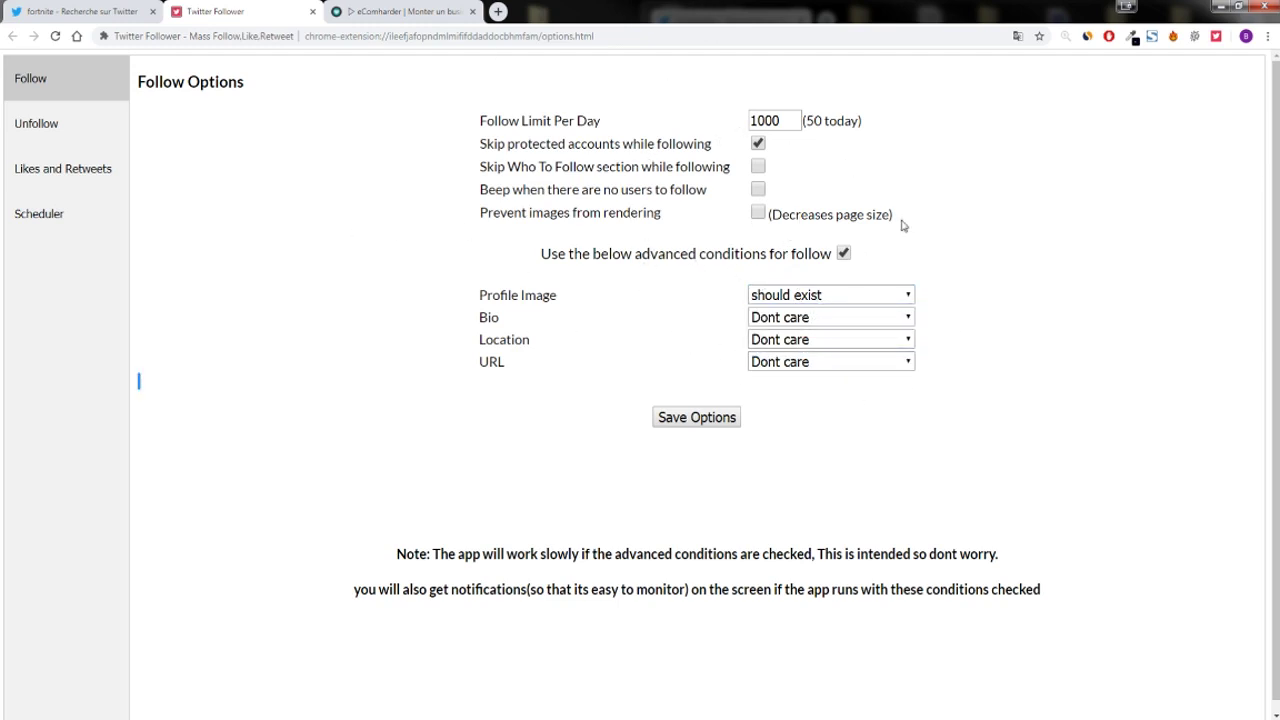
Examine the choices for the Bio condition in the Follow options and look over the extension's action menu.
left_click(798, 318)
left_click(590, 320)
left_click(1216, 36)
left_click(1131, 375)
Close the extension's options and eComharder pages, and launch the extension's Targeted Search from the fortnite results.
left_click(85, 8)
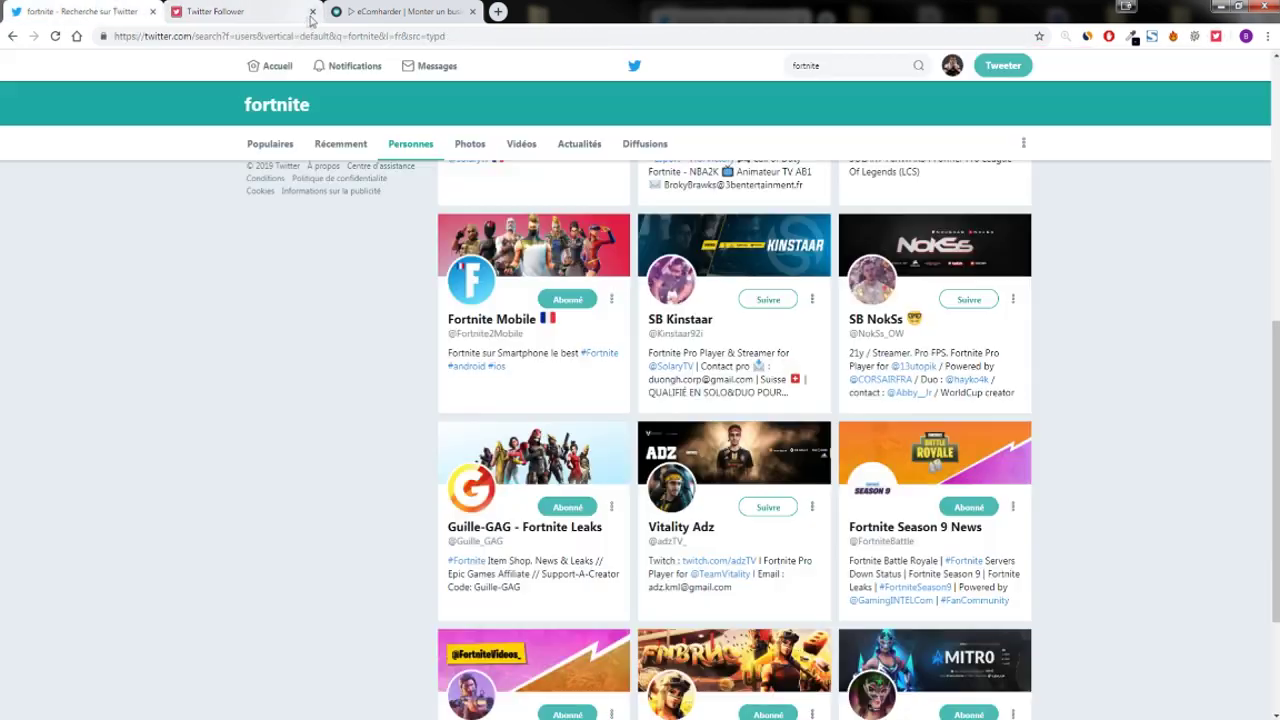
left_click(312, 11)
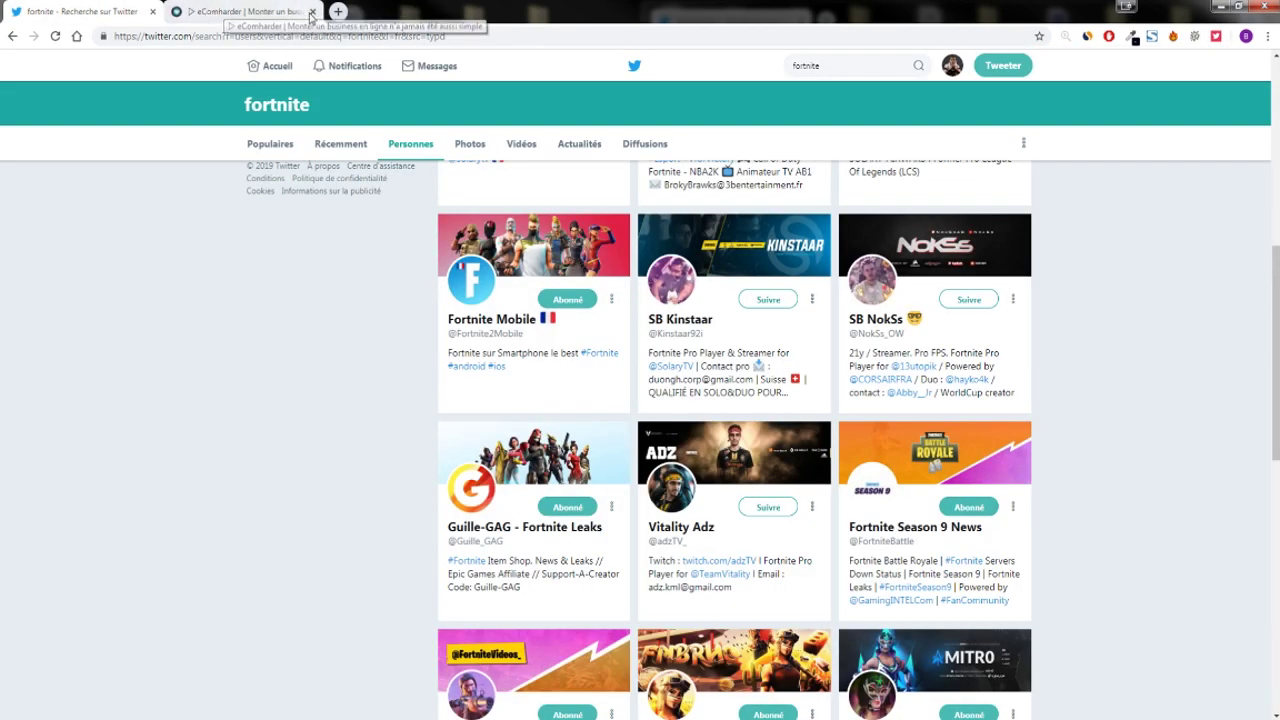
left_click(311, 11)
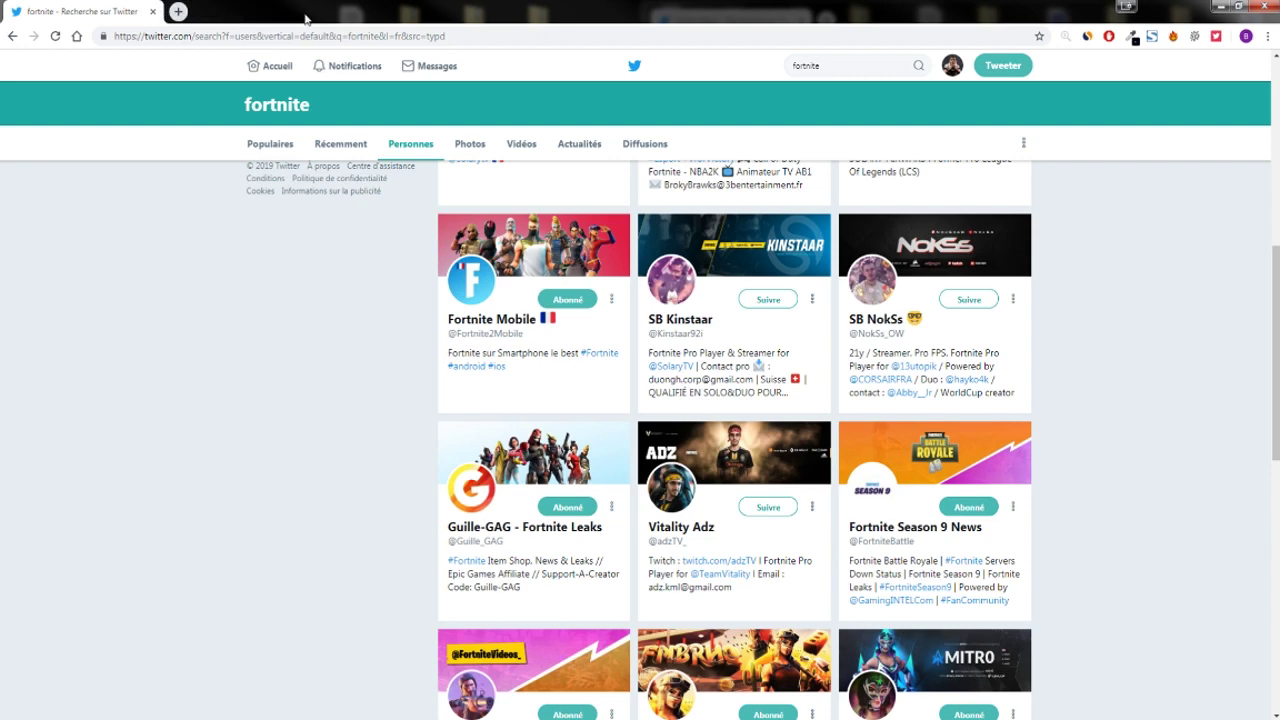
left_click(1216, 36)
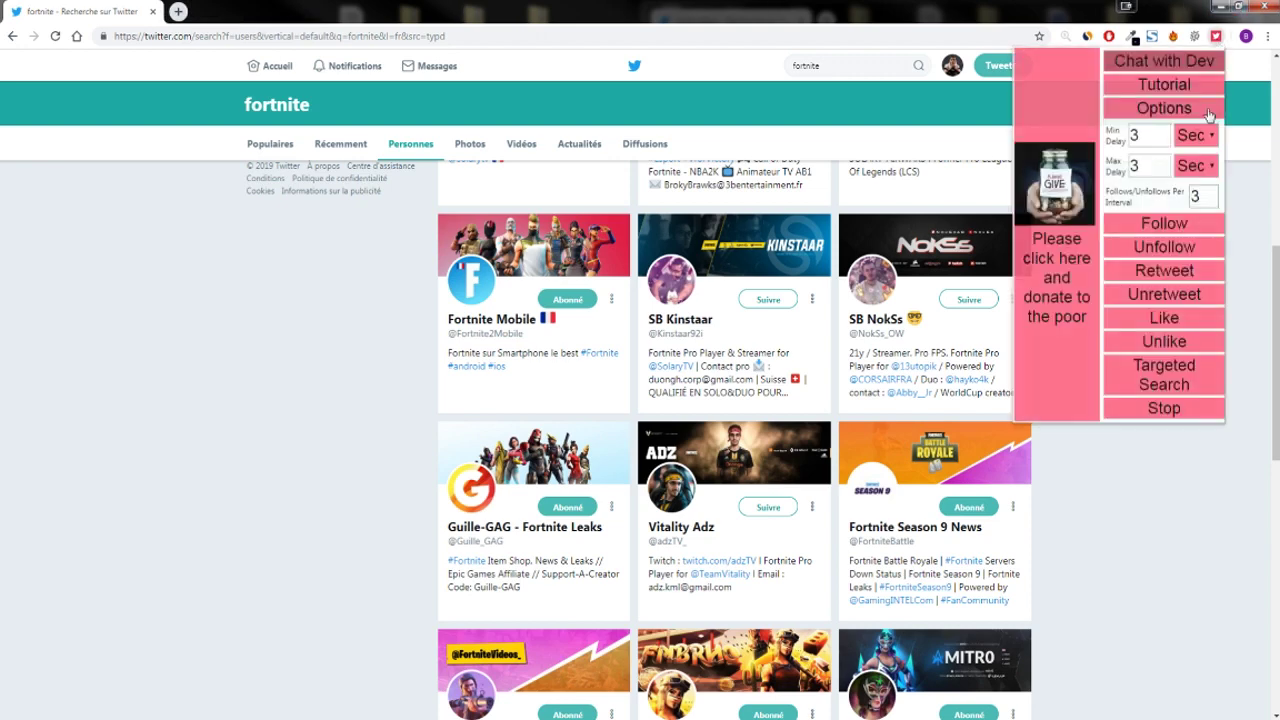
left_click(1160, 368)
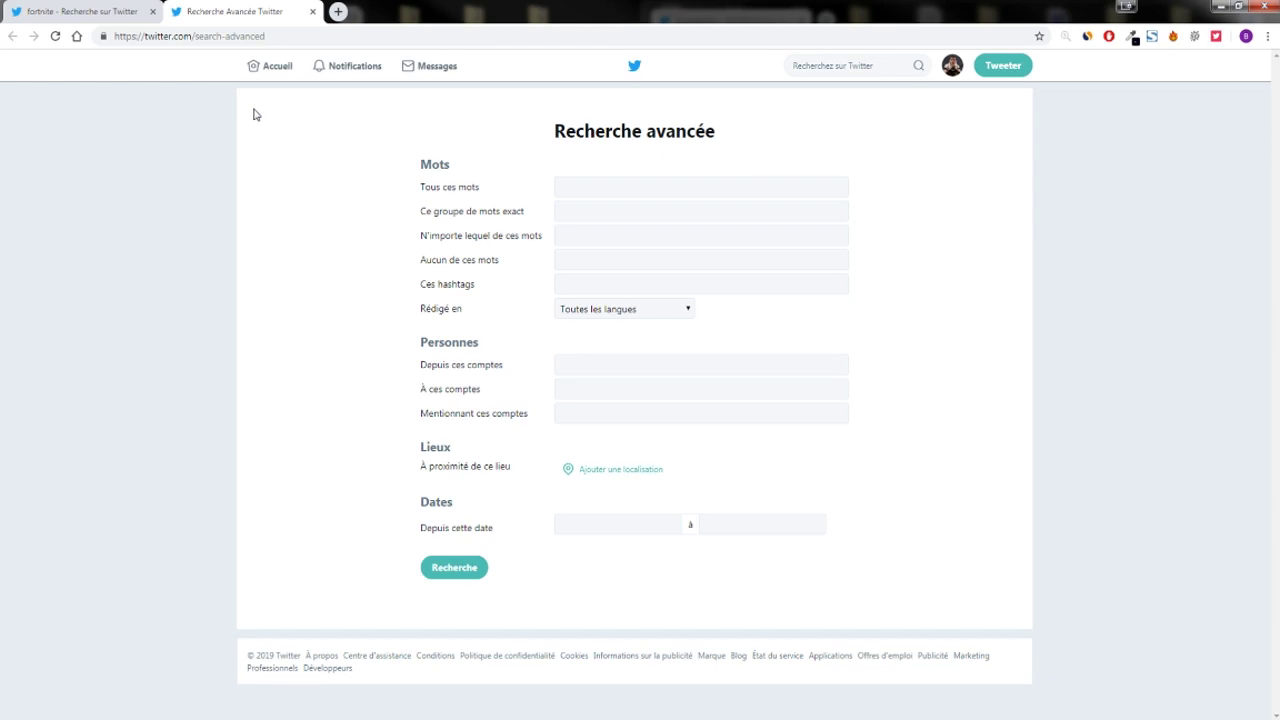
Switch to the other browser profile's window, maximize it, and look through its popular musculation search results.
left_click(1245, 36)
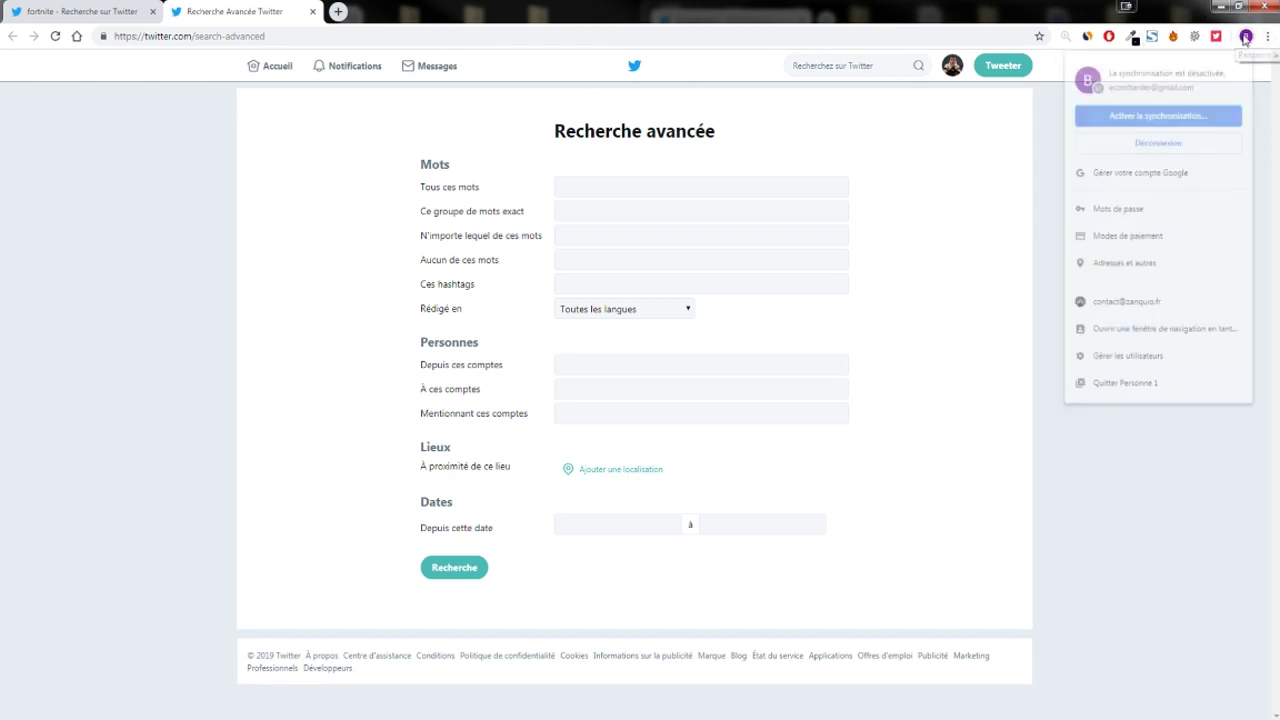
left_click(1116, 440)
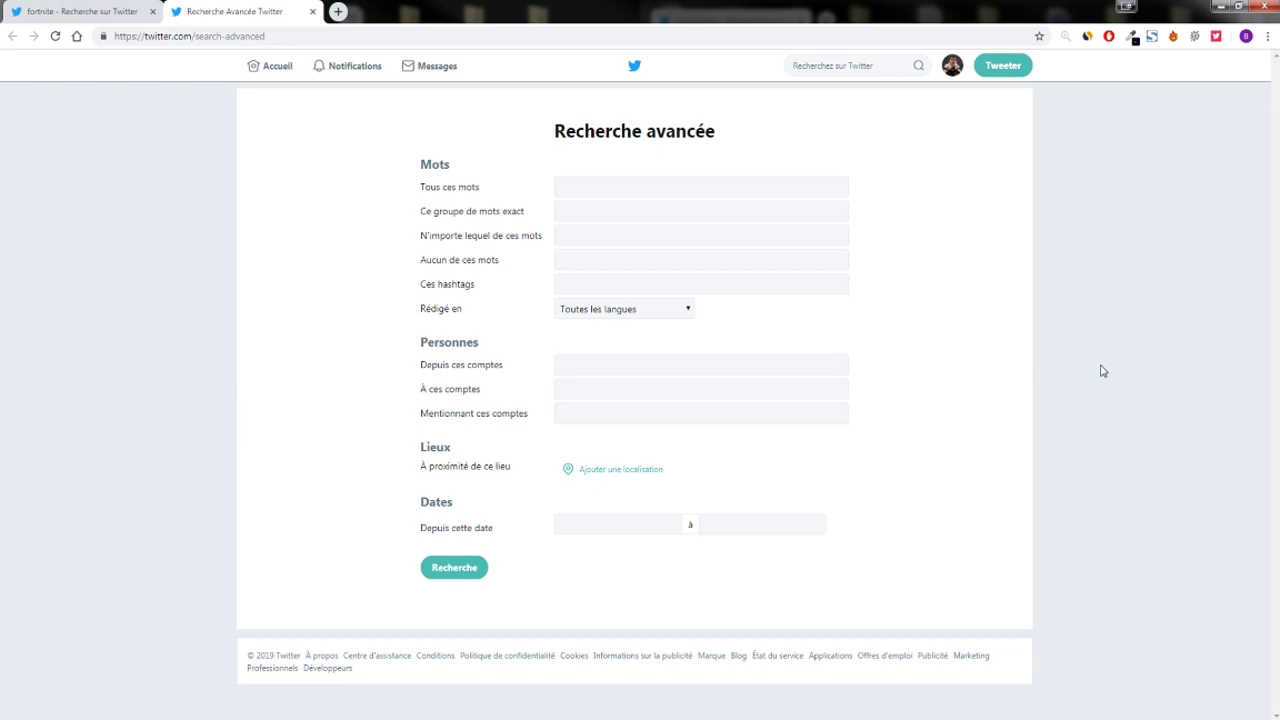
left_click(1246, 36)
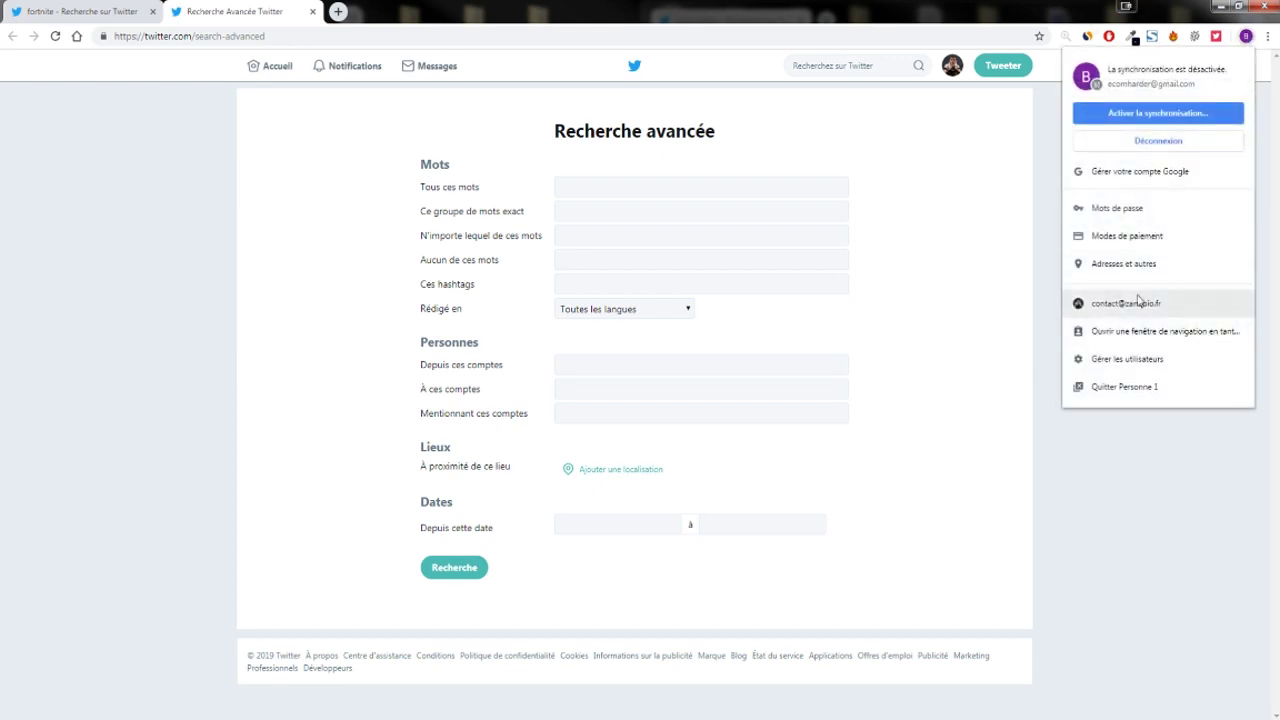
left_click(1139, 302)
left_click_drag(878, 26, 739, 2)
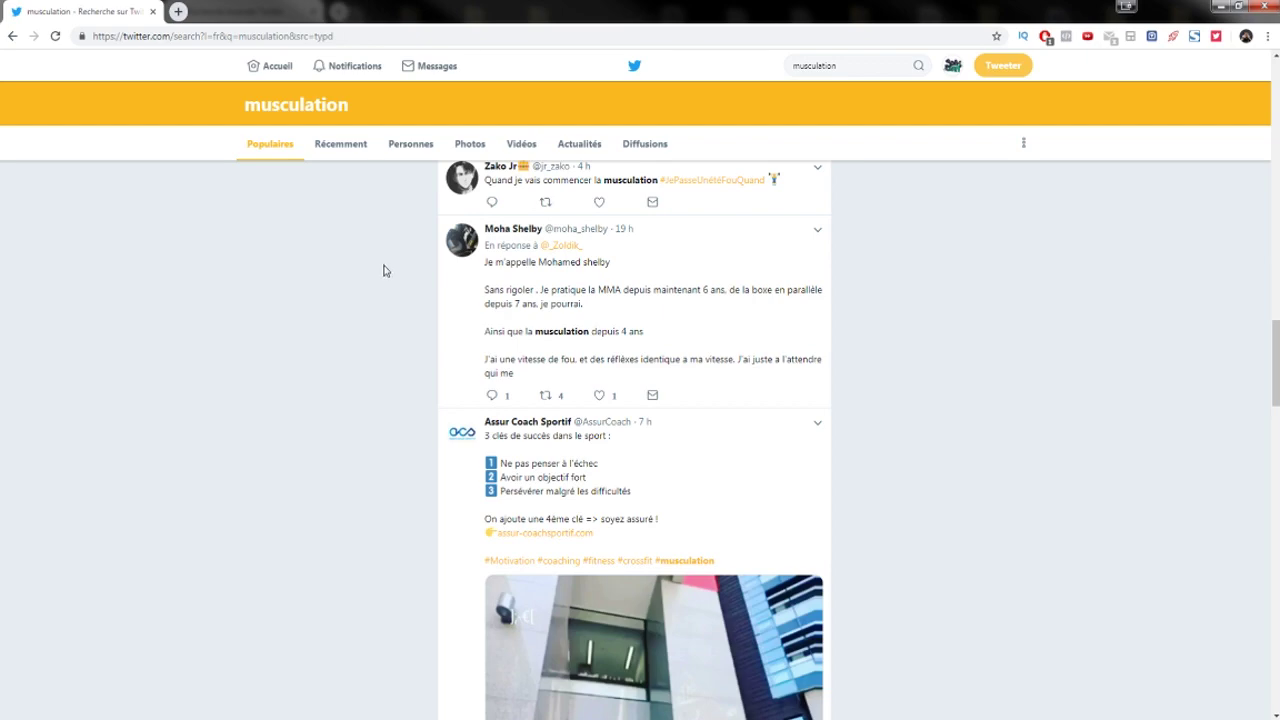
scroll(305, 235, "down", 10)
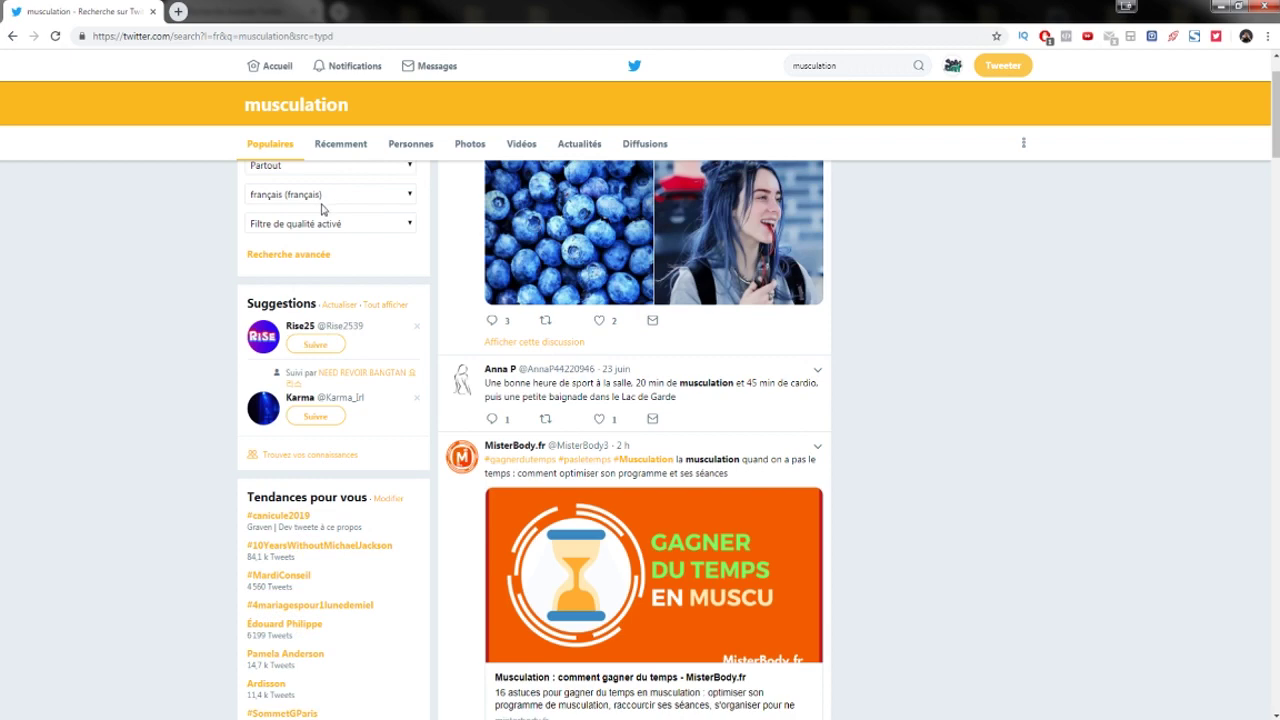
scroll(563, 289, "down", 4)
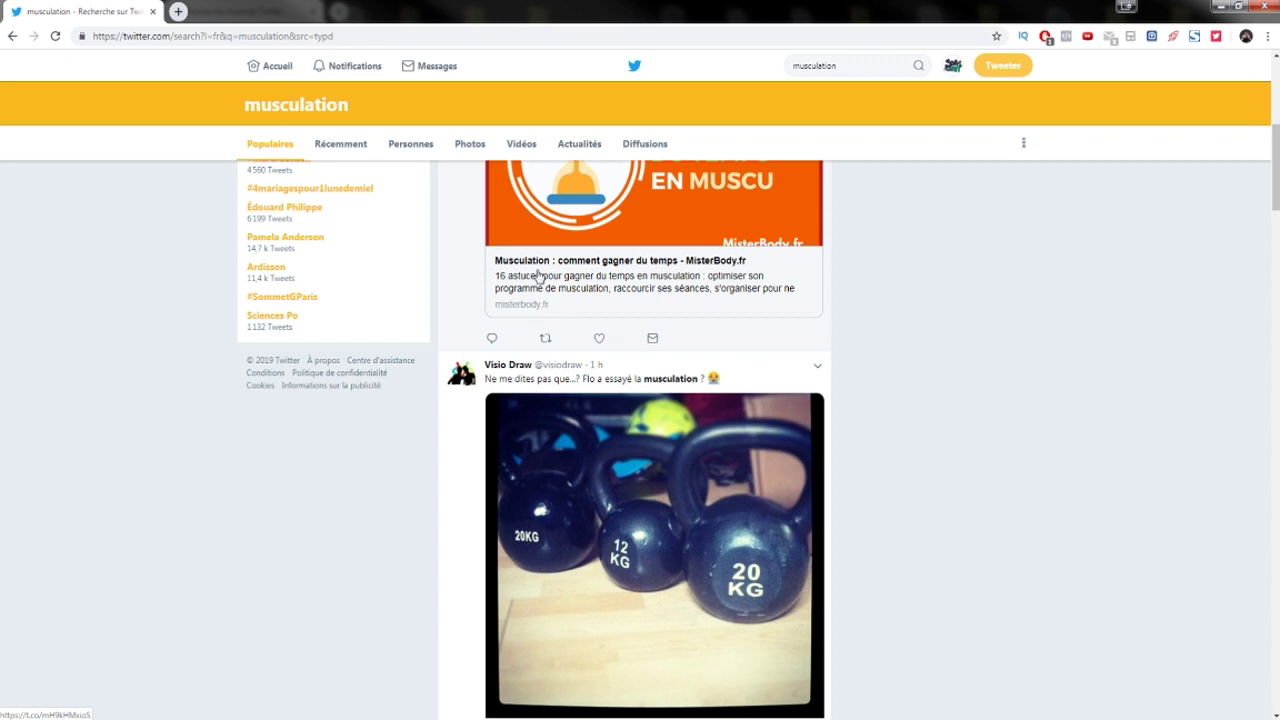